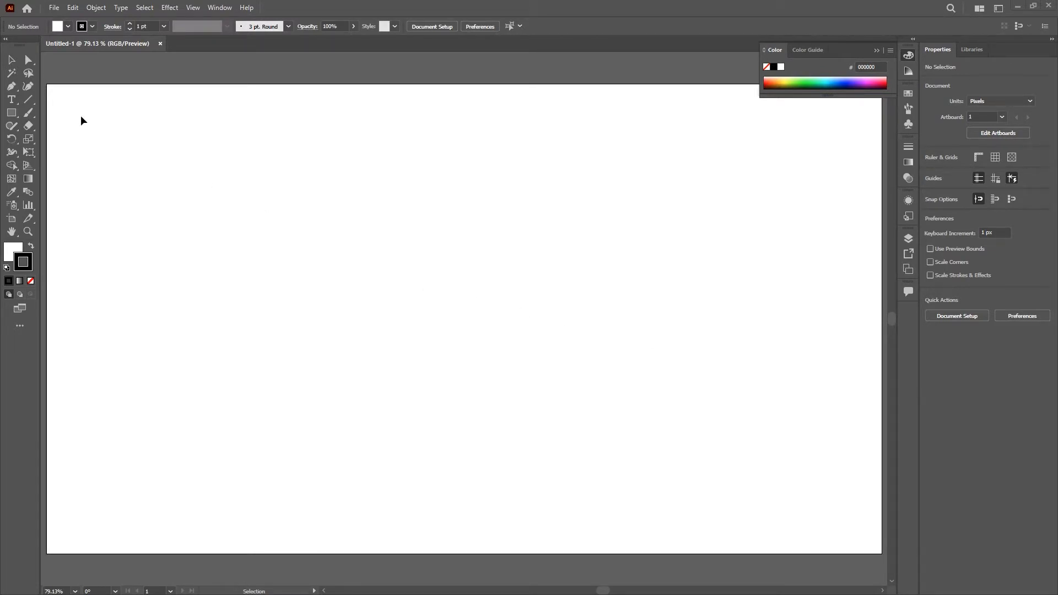
- Draw a circle about 240 px in diameter on the upper-left part of the artboard and fill it with light pink
right_click(19, 115)
click(58, 139)
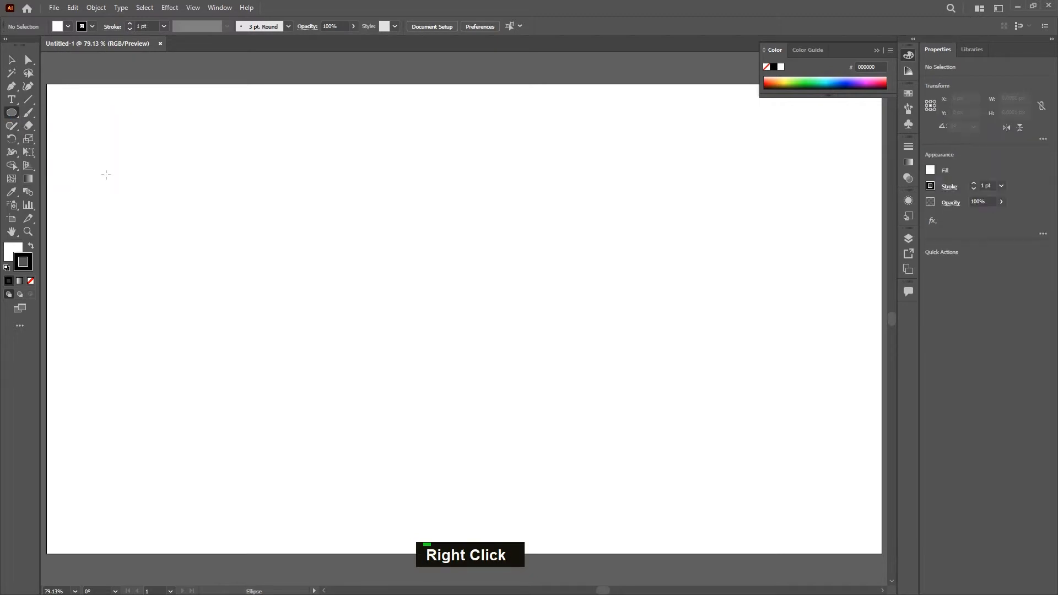
mouse_move(271, 251)
mouse_down()
mouse_move(369, 358)
mouse_move(345, 324)
mouse_up()
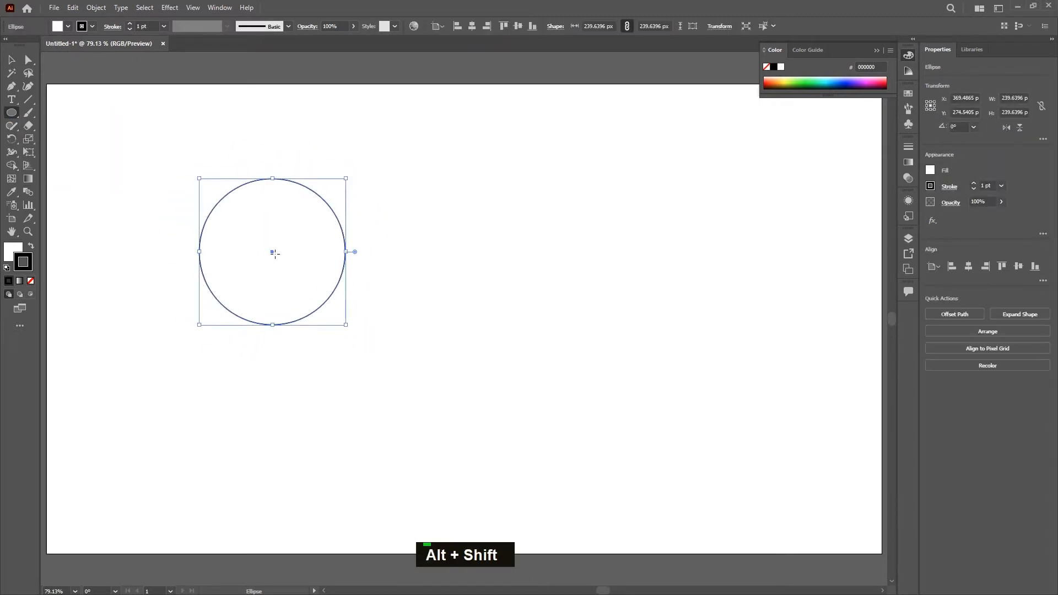
click(68, 26)
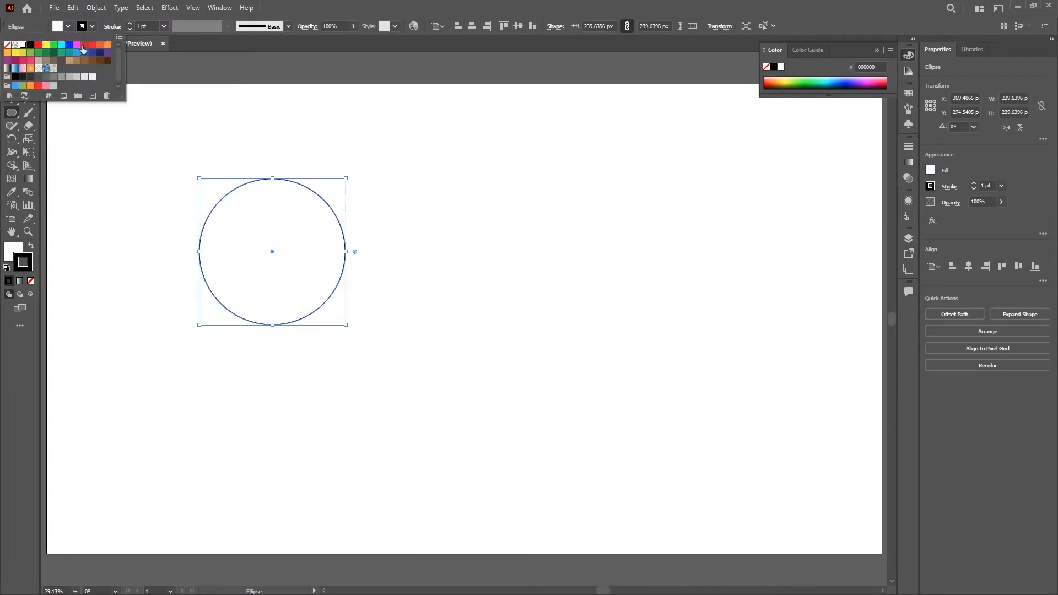
click(77, 45)
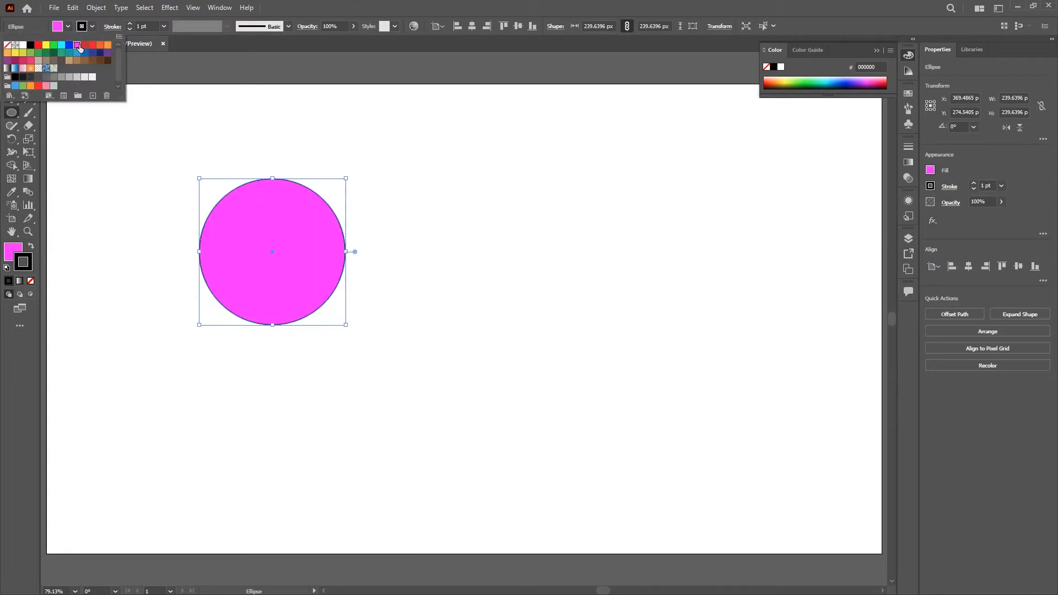
click(47, 86)
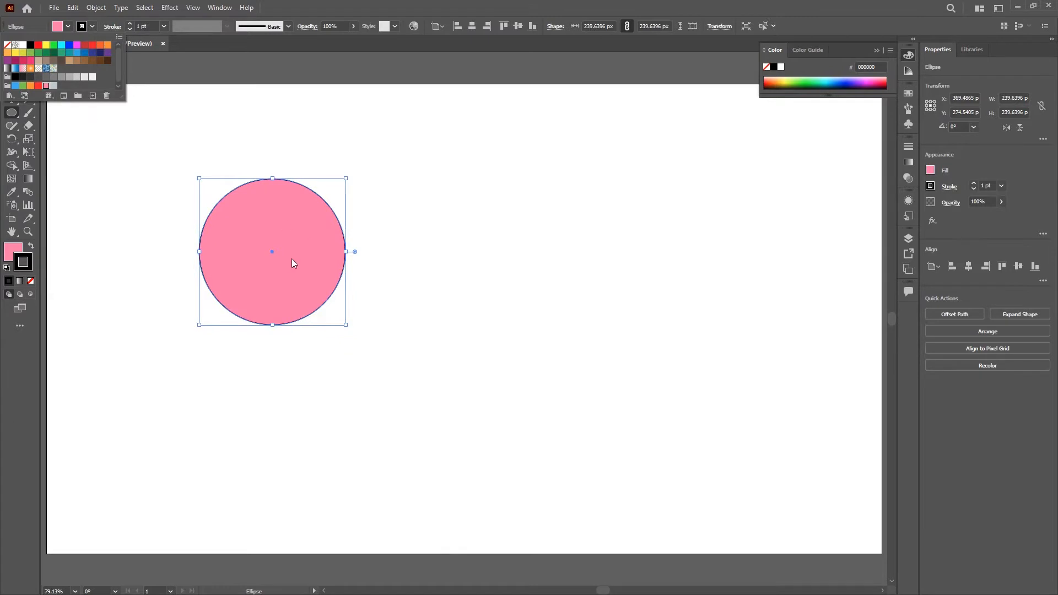
- Move the pink circle closer to the artboard's centre, to about X 468 px and Y 344 px
key(v)
drag(266, 253, 326, 295)
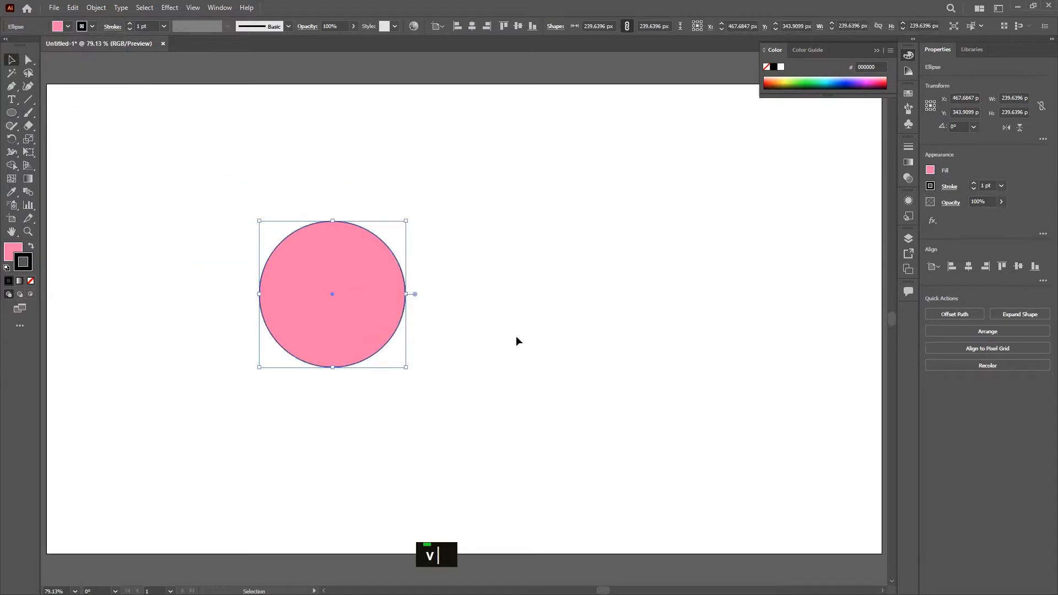
click(481, 334)
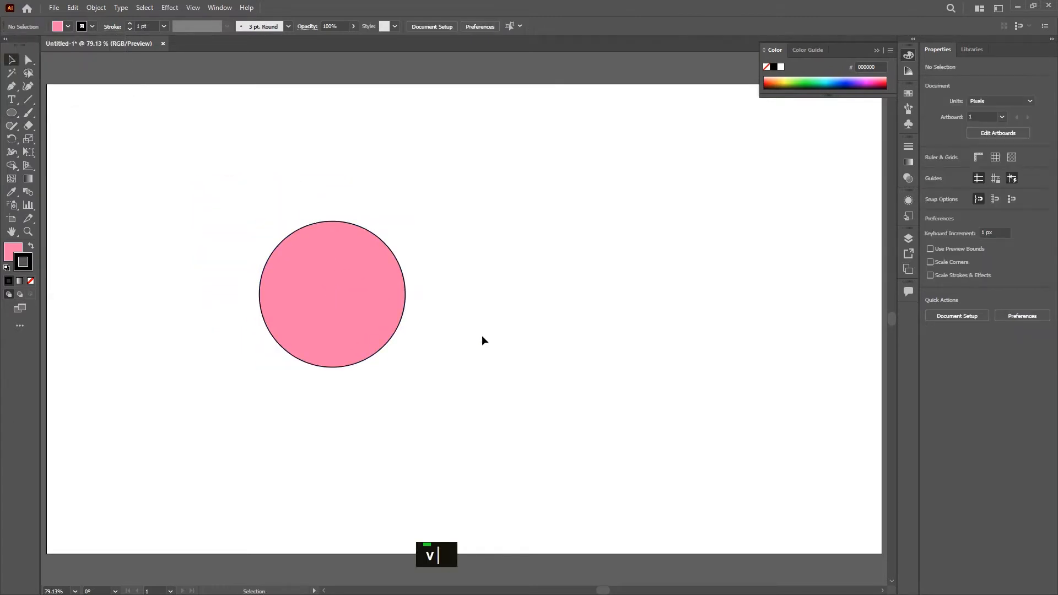
- Set the pink circle's stroke weight to 6 pt
click(303, 331)
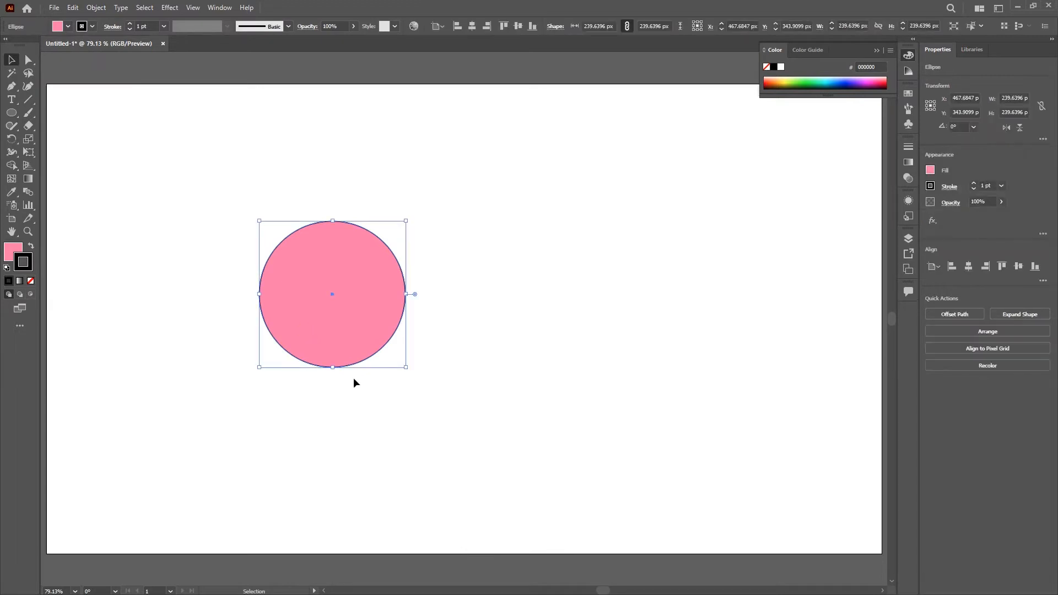
click(163, 26)
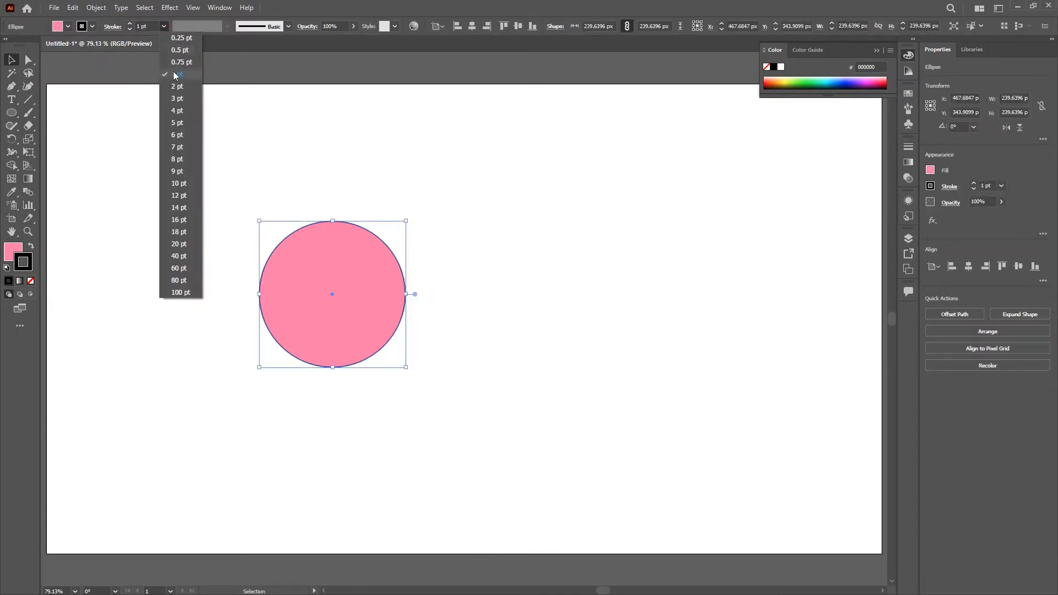
click(177, 135)
double_click(484, 287)
click(365, 324)
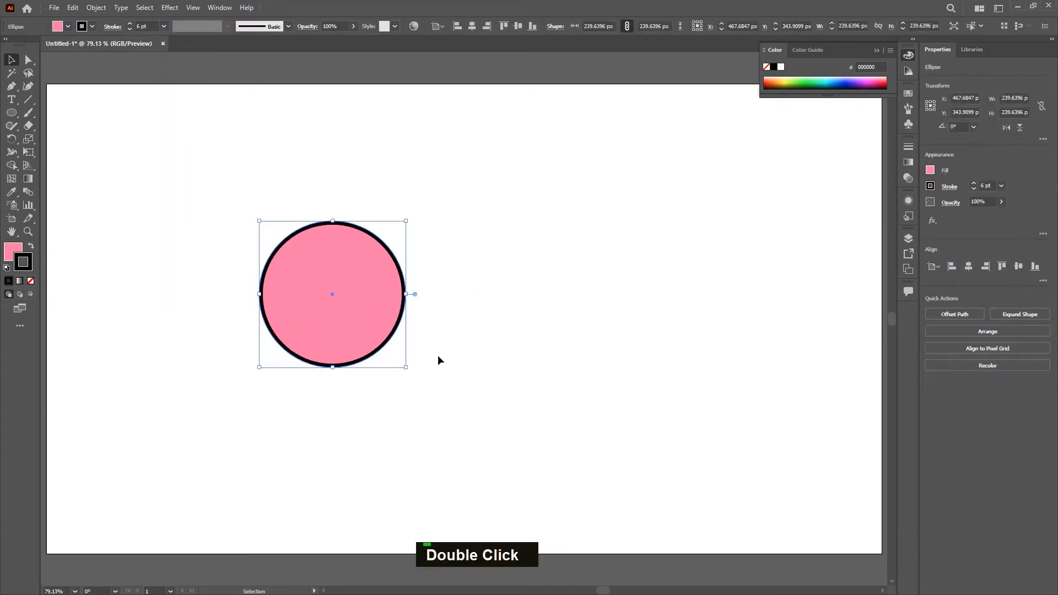
- Try overlapping a pasted copy of the circle on the original's right side, and undo the paste
key(ctrl+c)
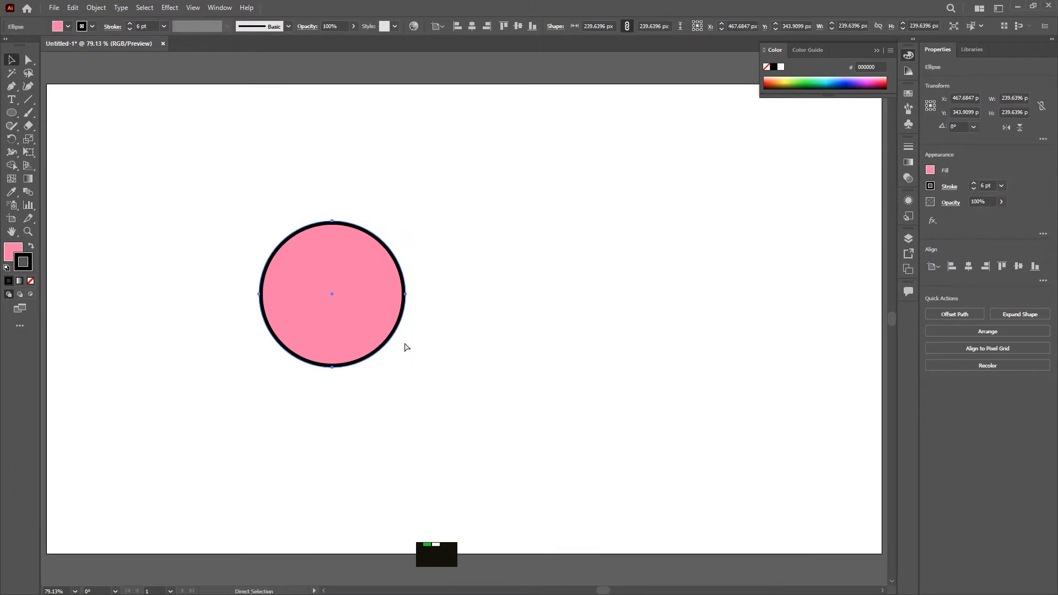
key(ctrl+v)
drag(490, 371, 427, 346)
click(595, 436)
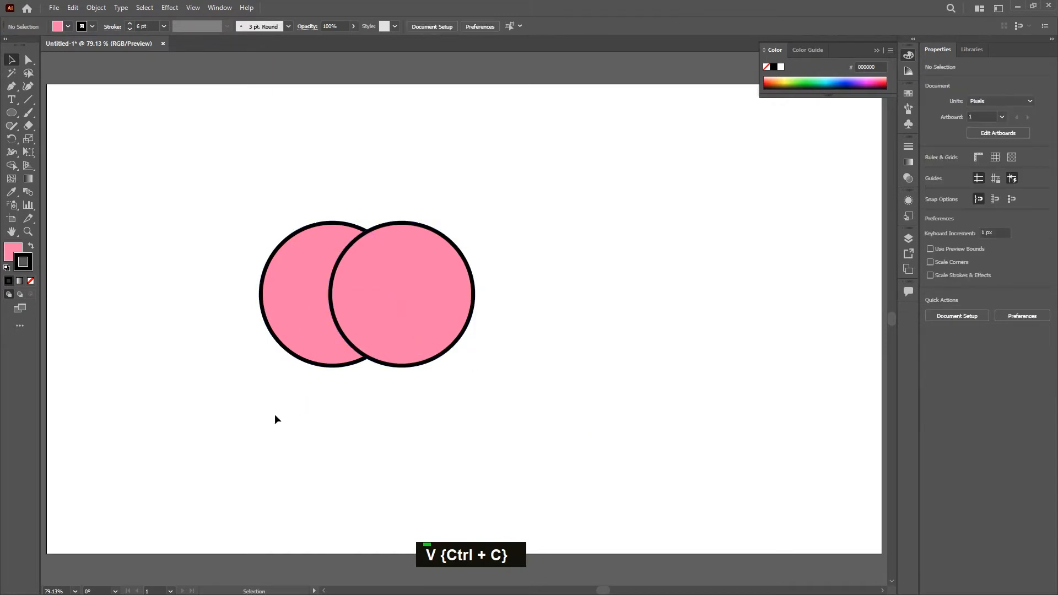
key(ctrl+z)
key(ctrl+z)
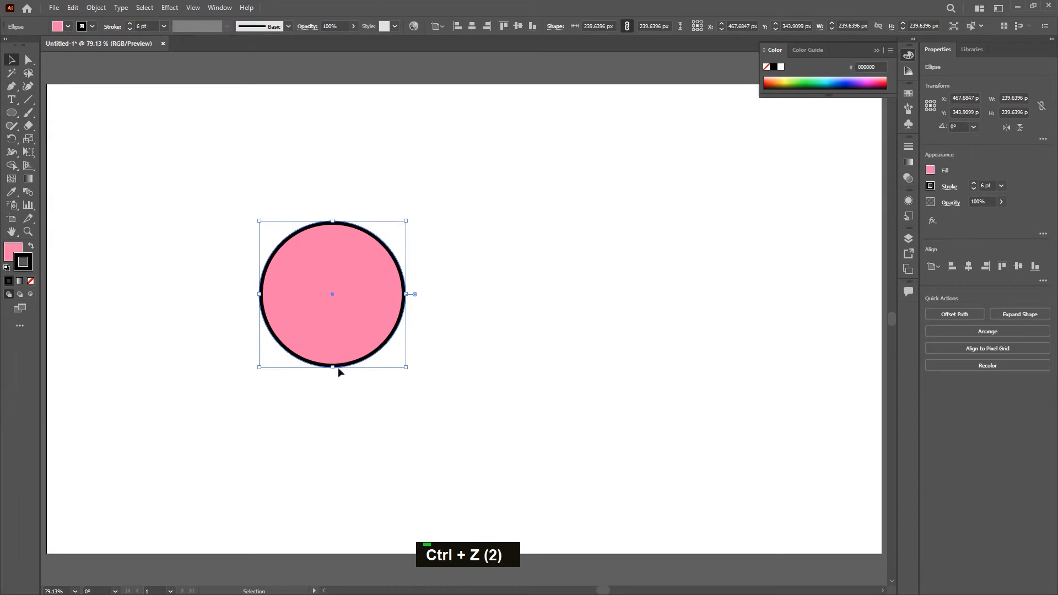
- Duplicate the circle horizontally about 134 px to the right so the copy overlaps the original
key(alt)
drag(362, 343, 443, 342)
click(391, 377)
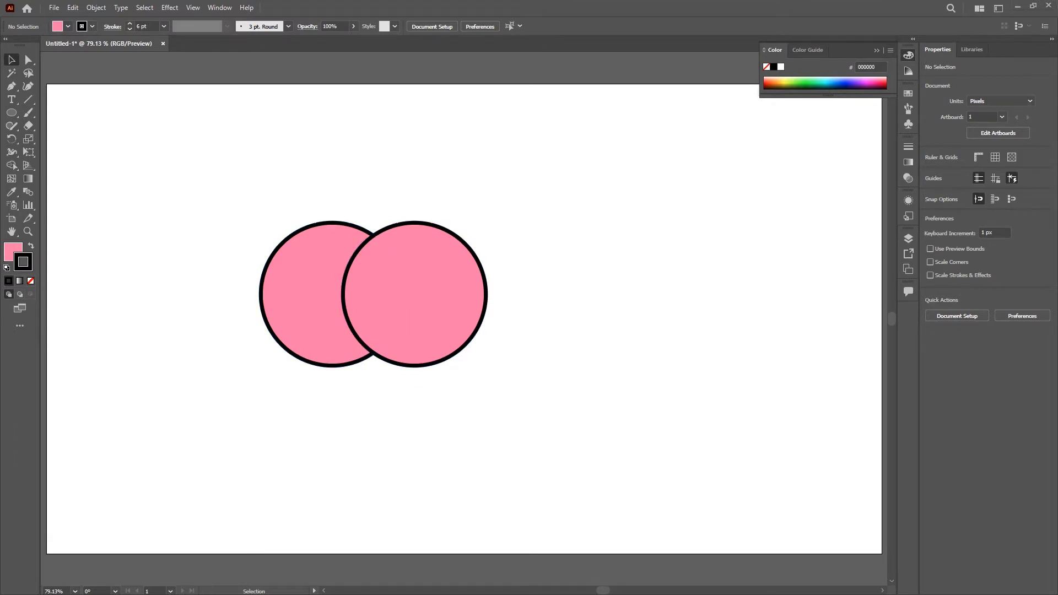
- Remove the right circle's stroke, reapply a black stroke, and set its fill to none
click(445, 291)
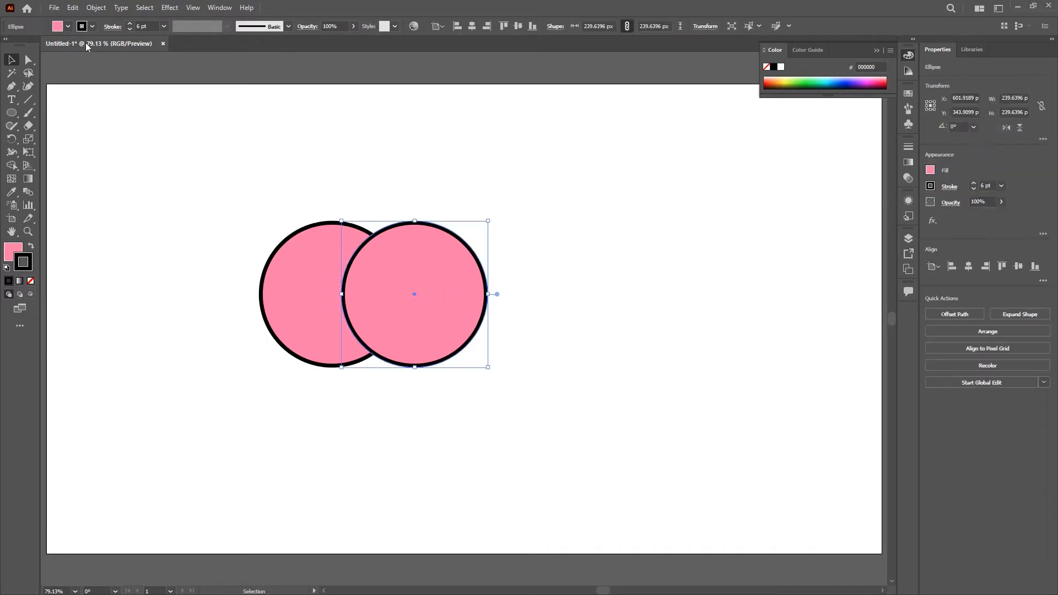
click(83, 26)
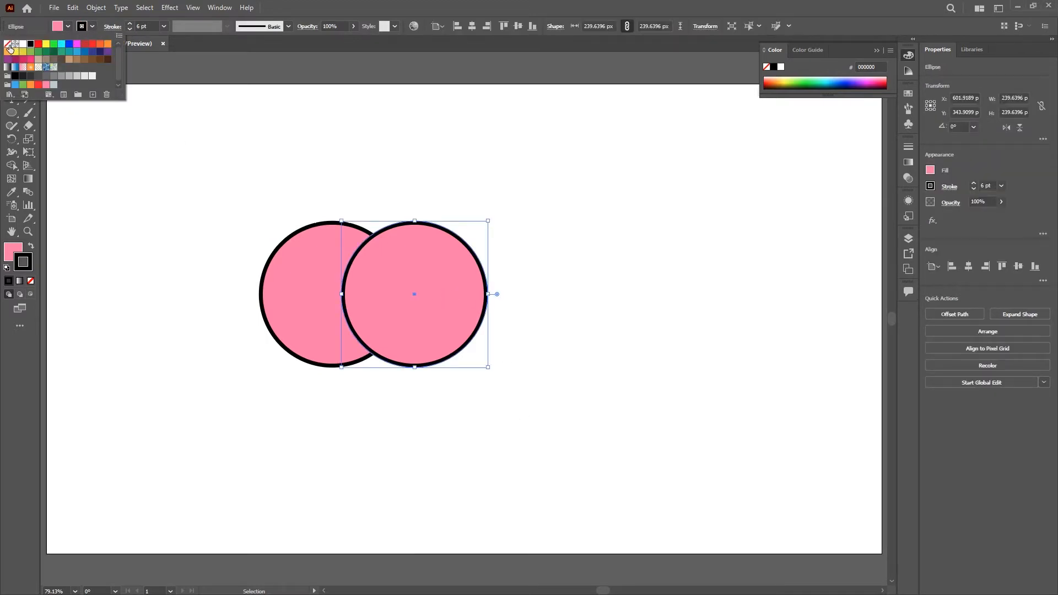
click(8, 45)
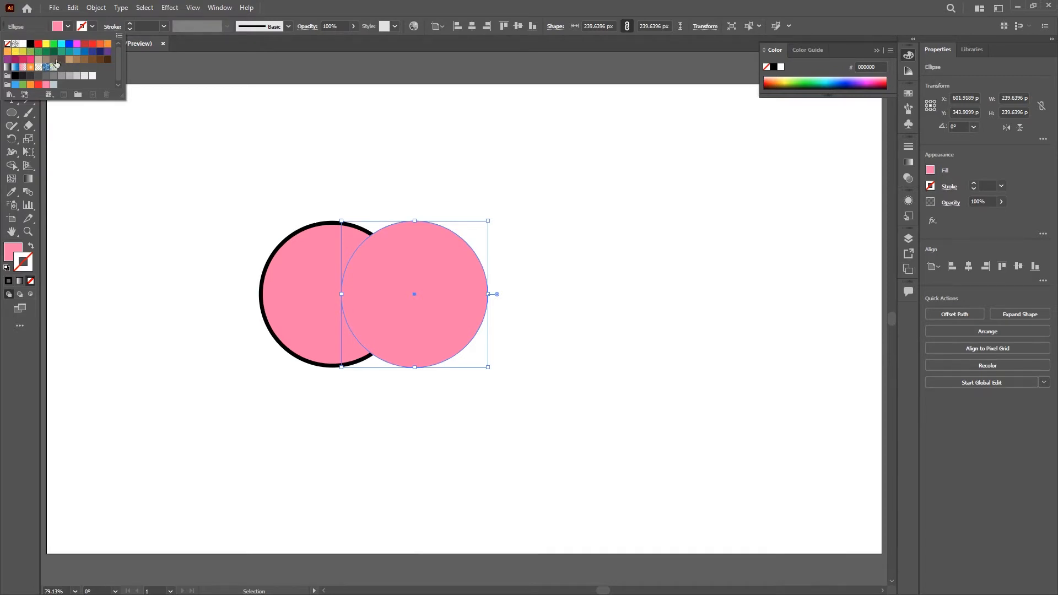
click(30, 44)
click(67, 27)
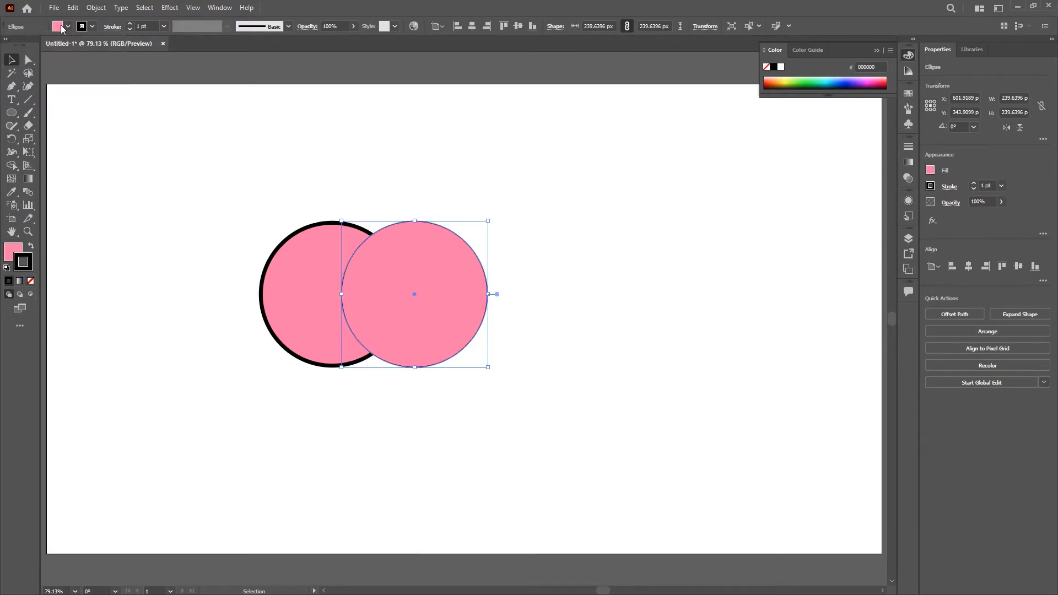
click(67, 26)
click(6, 44)
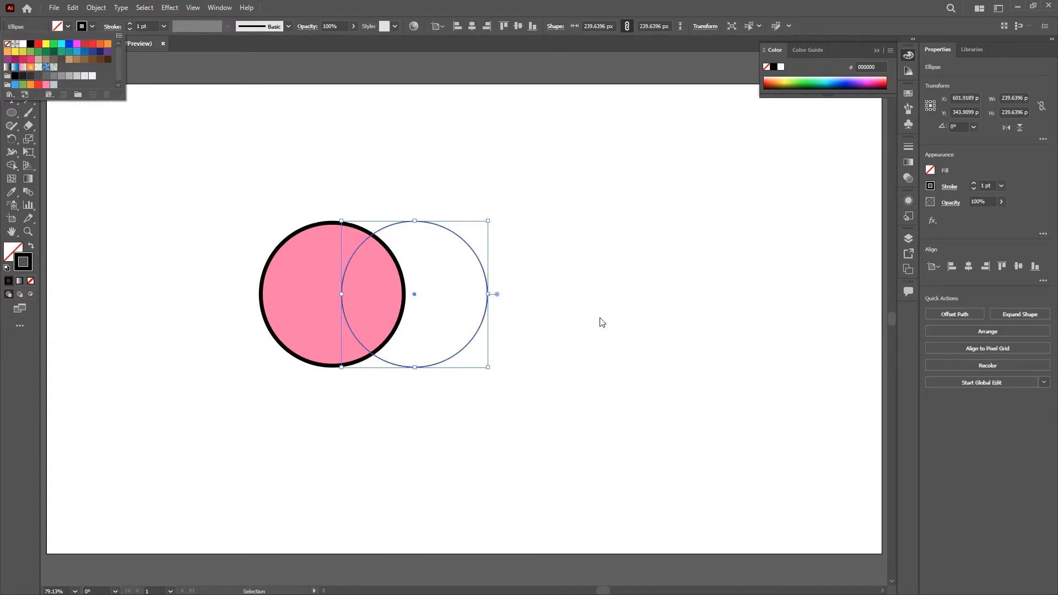
- Set the unfilled right circle's stroke weight to 6 pt
click(507, 321)
double_click(436, 186)
drag(446, 285, 448, 287)
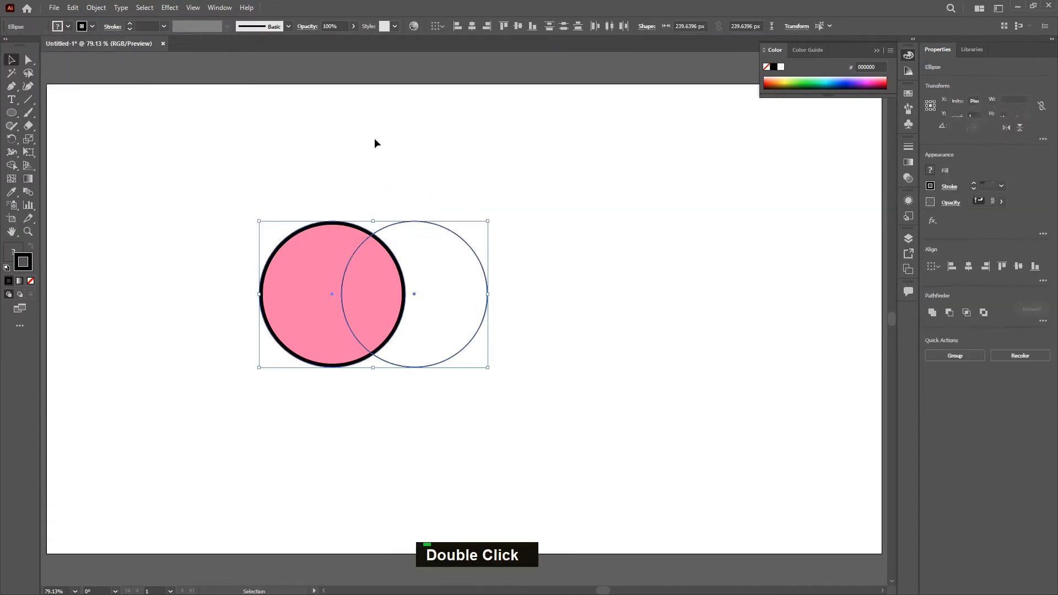
click(456, 199)
click(434, 221)
click(309, 233)
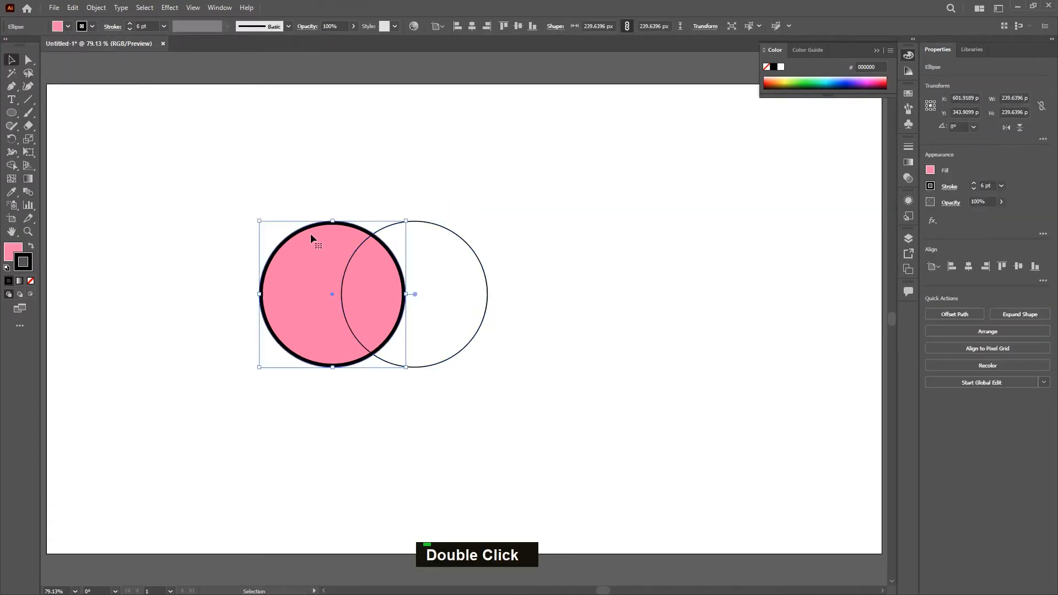
click(453, 231)
click(163, 27)
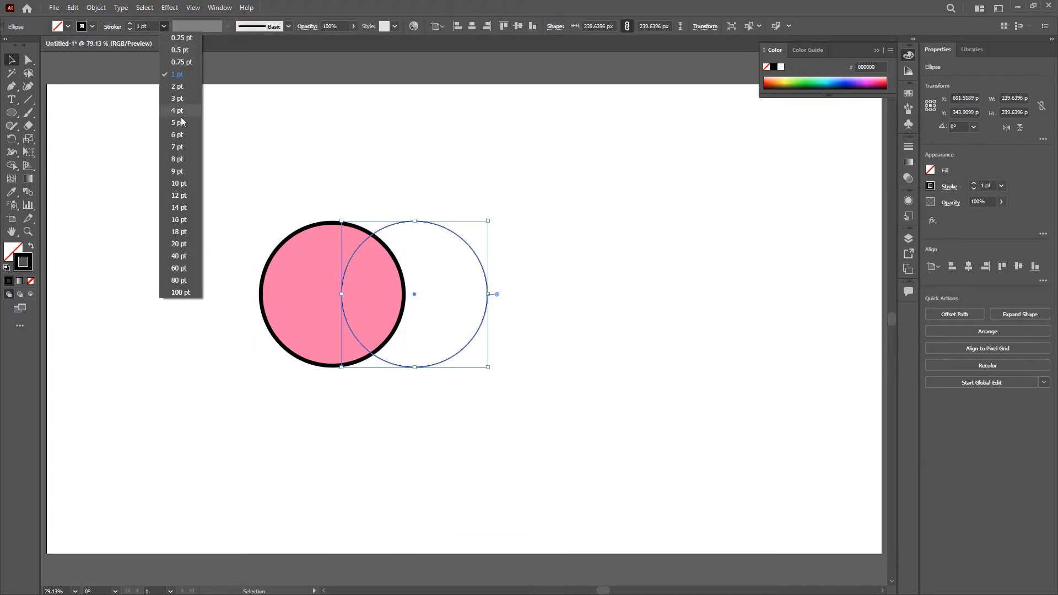
click(177, 138)
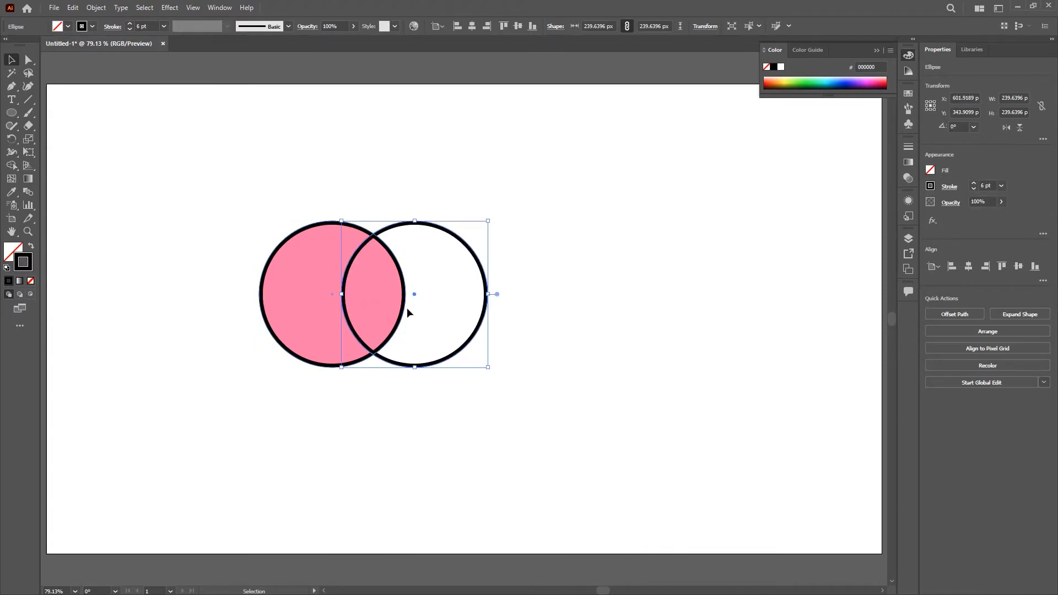
- Try shifting the two overlapping circles slightly, and undo the moves
drag(268, 164, 485, 383)
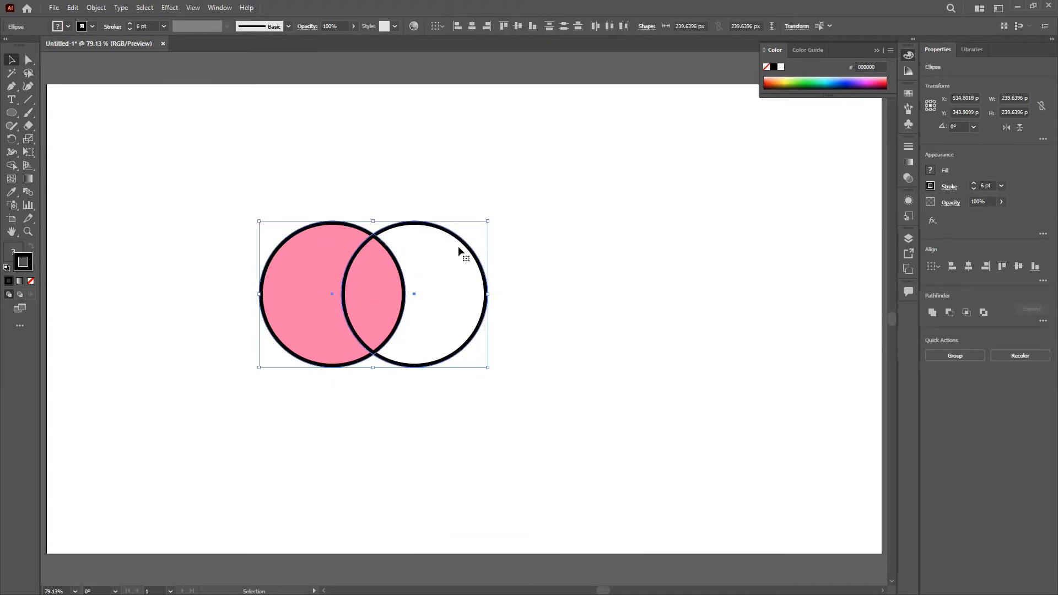
mouse_move(476, 244)
mouse_down()
mouse_move(502, 242)
mouse_move(548, 265)
mouse_move(493, 258)
mouse_move(550, 266)
mouse_move(492, 273)
mouse_up()
click(503, 270)
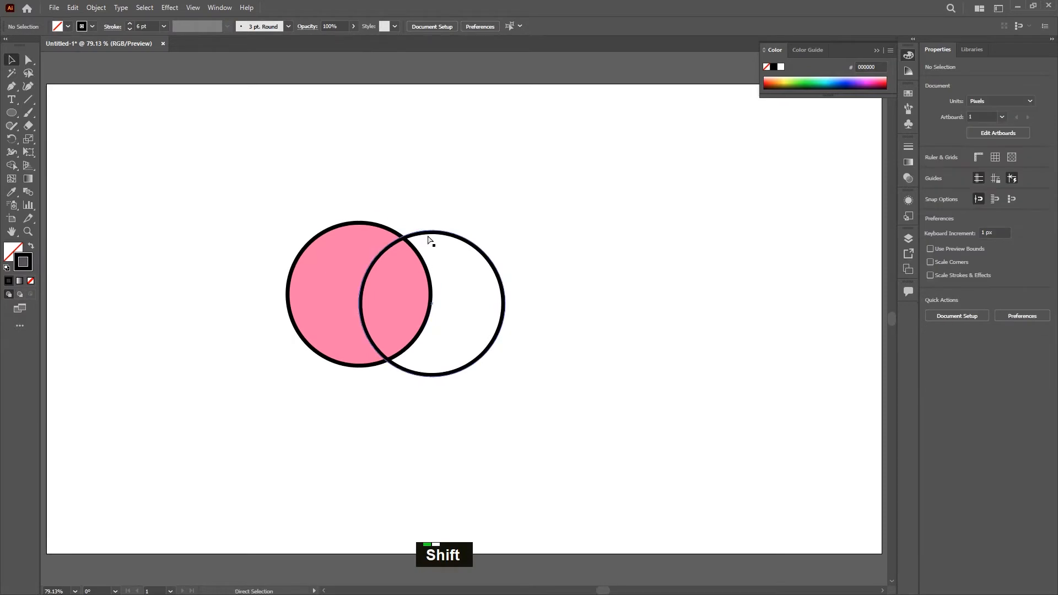
key(ctrl+z)
key(ctrl+z)
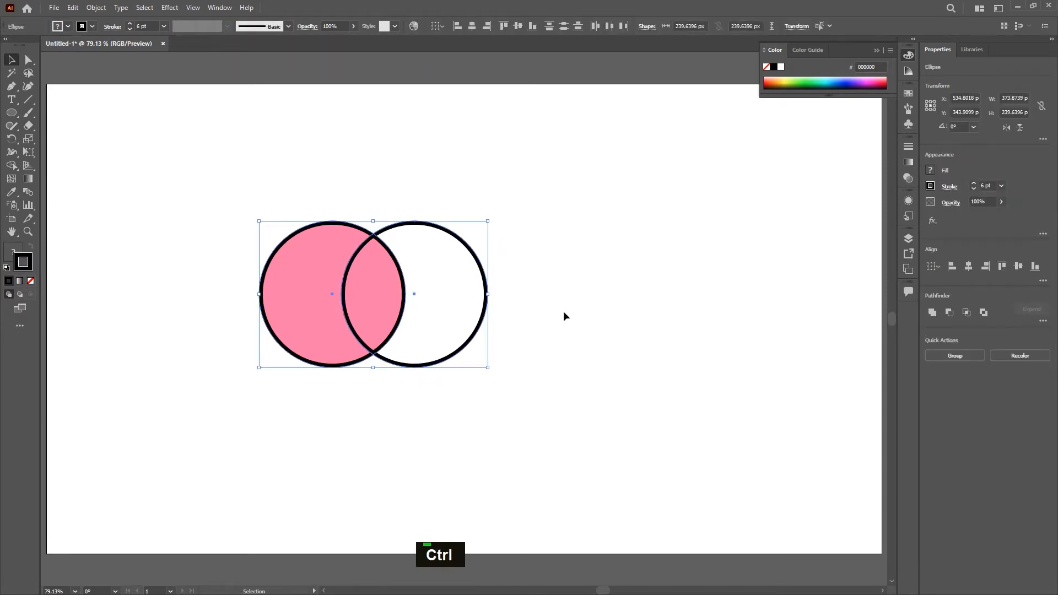
- Undo the stroke and fill changes on the right circle and clear the selection
key(ctrl+z)
key(ctrl+z)
key(ctrl+z)
key(ctrl+z)
key(ctrl+z)
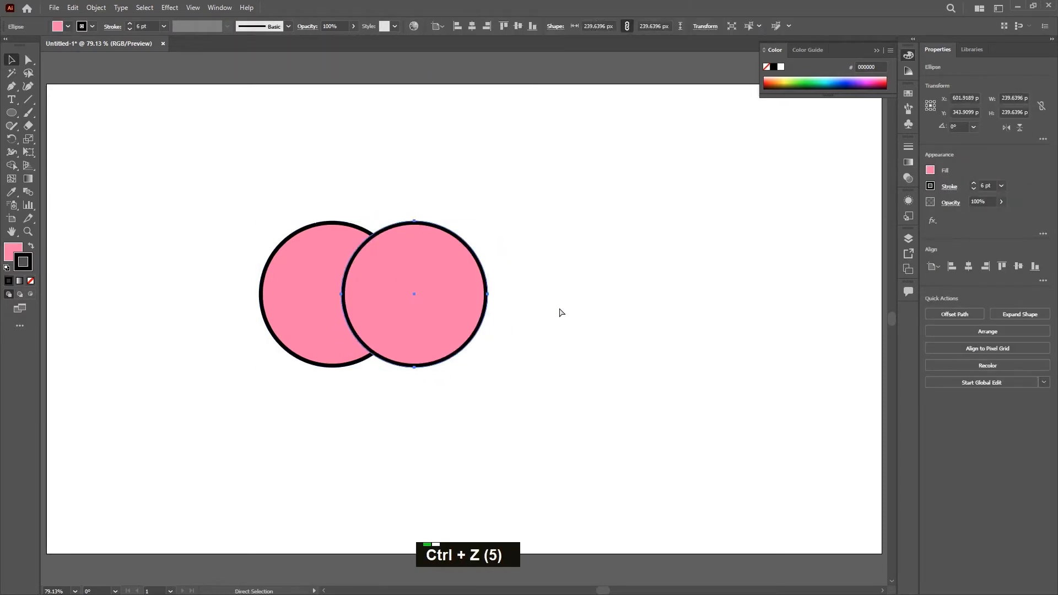
click(576, 328)
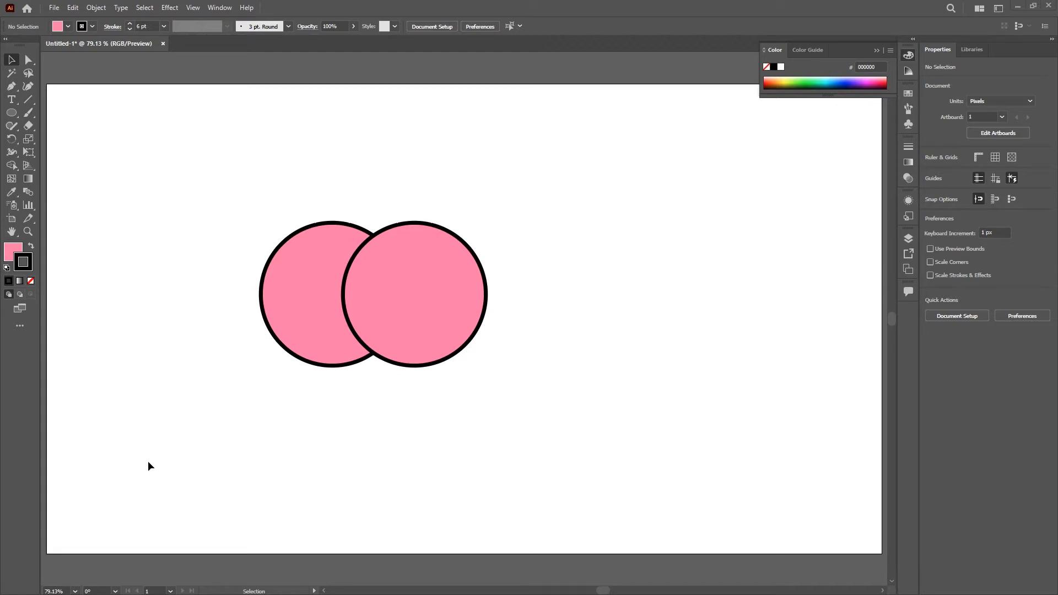
- Show the Pathfinder panel, dock it with the collapsed panels, and leave it expanded
click(214, 7)
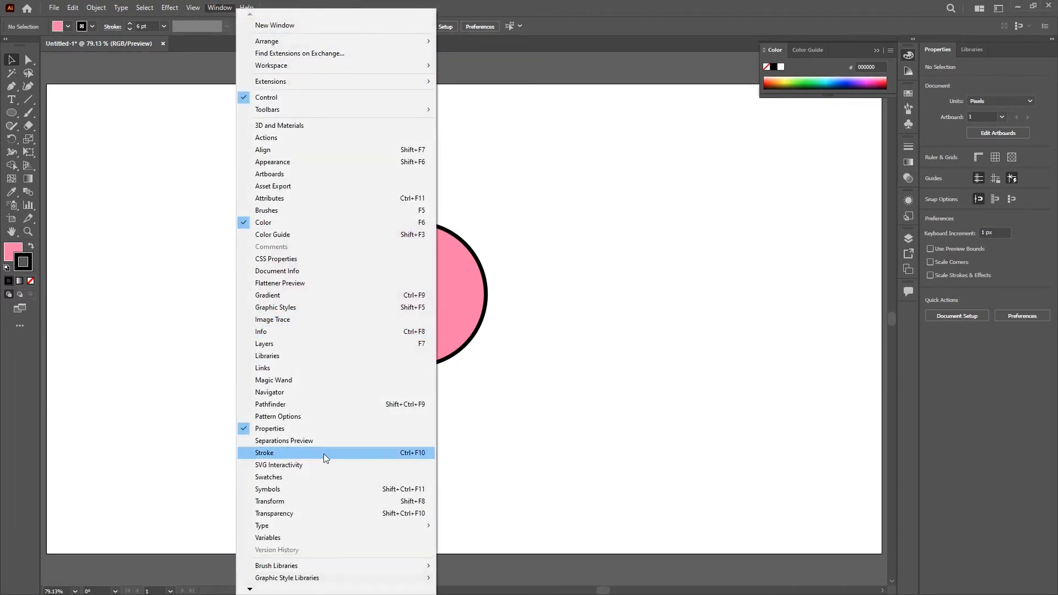
click(284, 404)
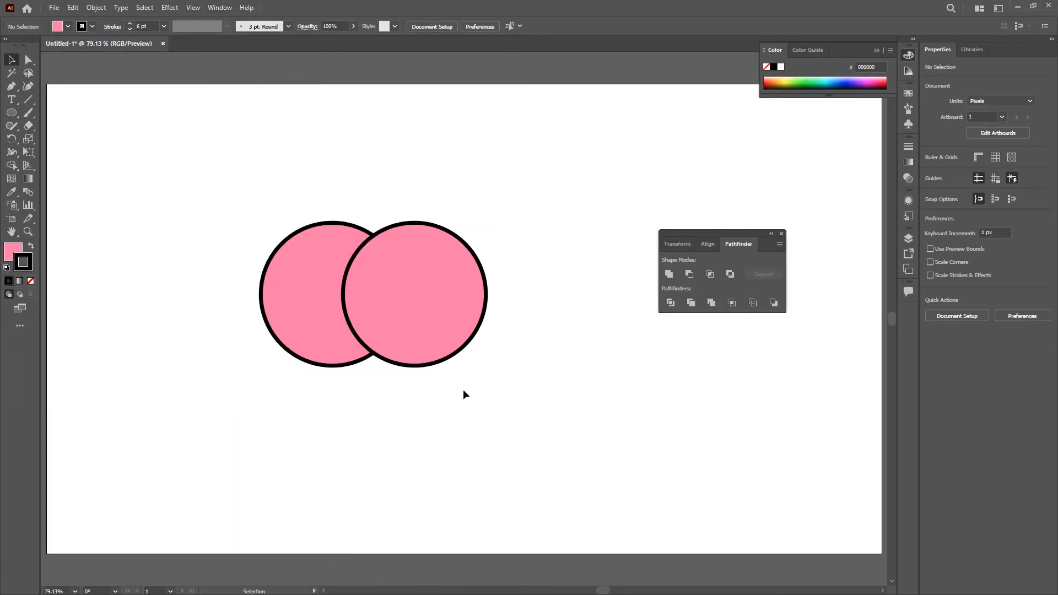
drag(714, 234, 908, 315)
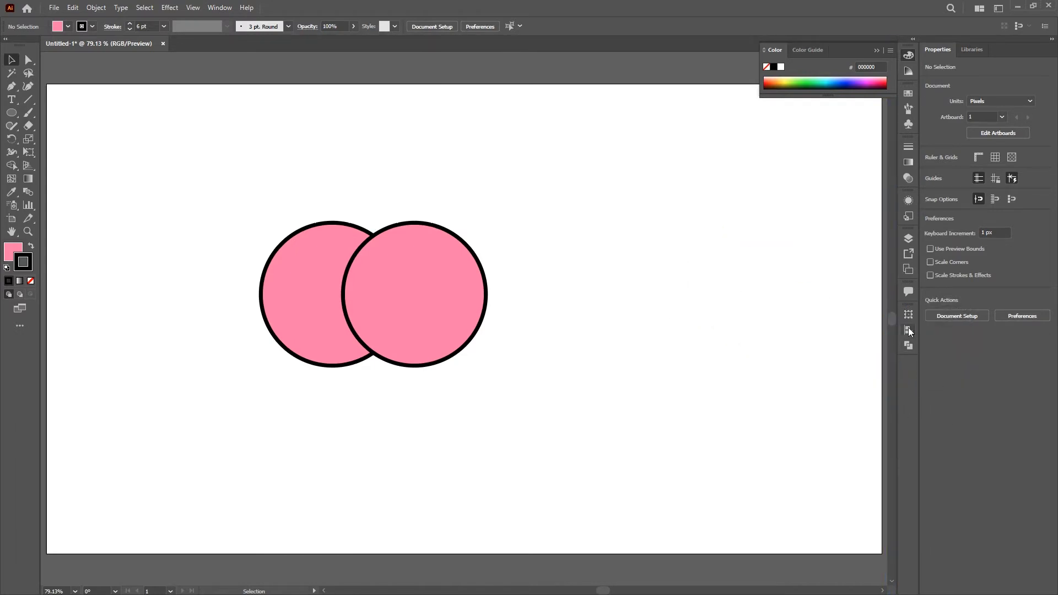
click(908, 329)
click(910, 346)
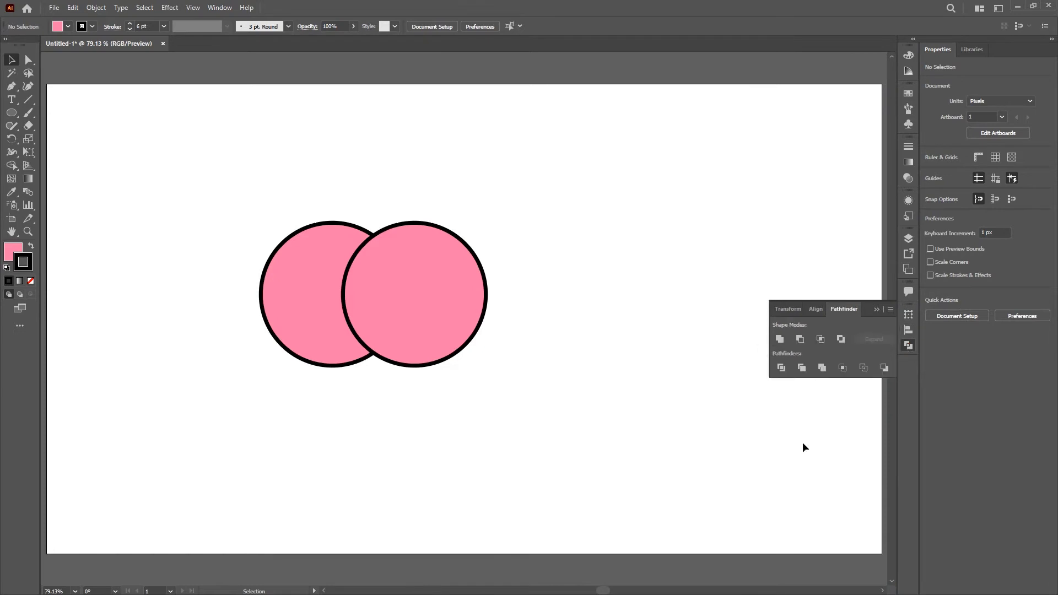
click(947, 378)
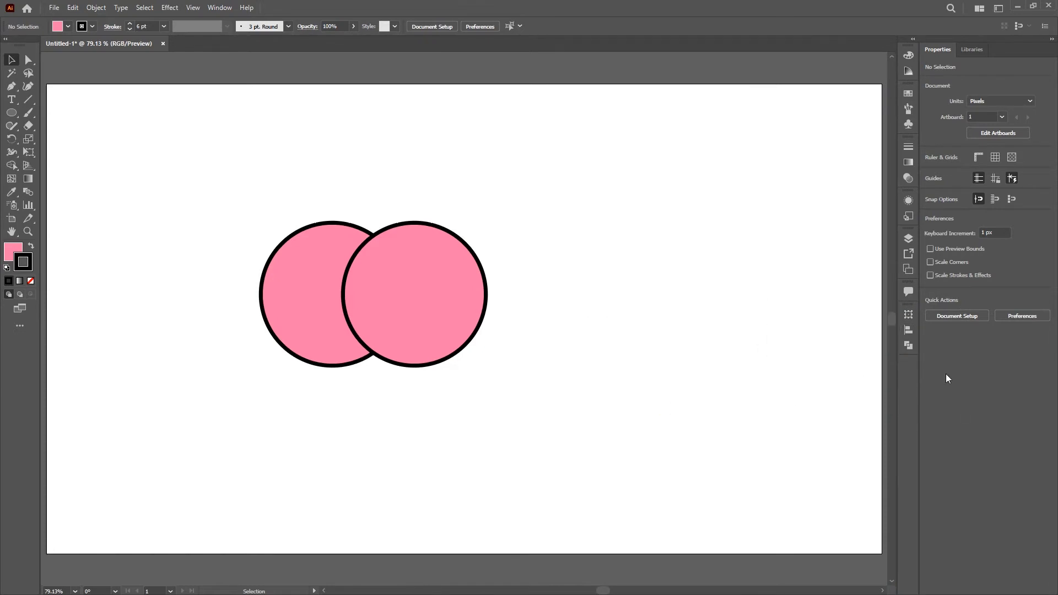
click(909, 347)
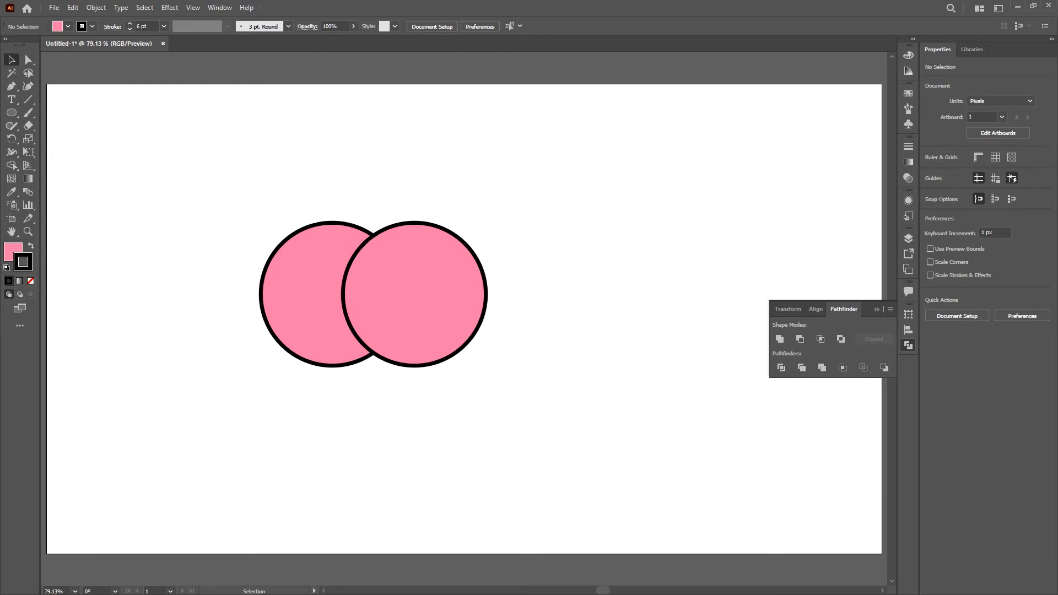
- Shrink the right circle proportionally around its center to about 136 px in diameter
click(439, 300)
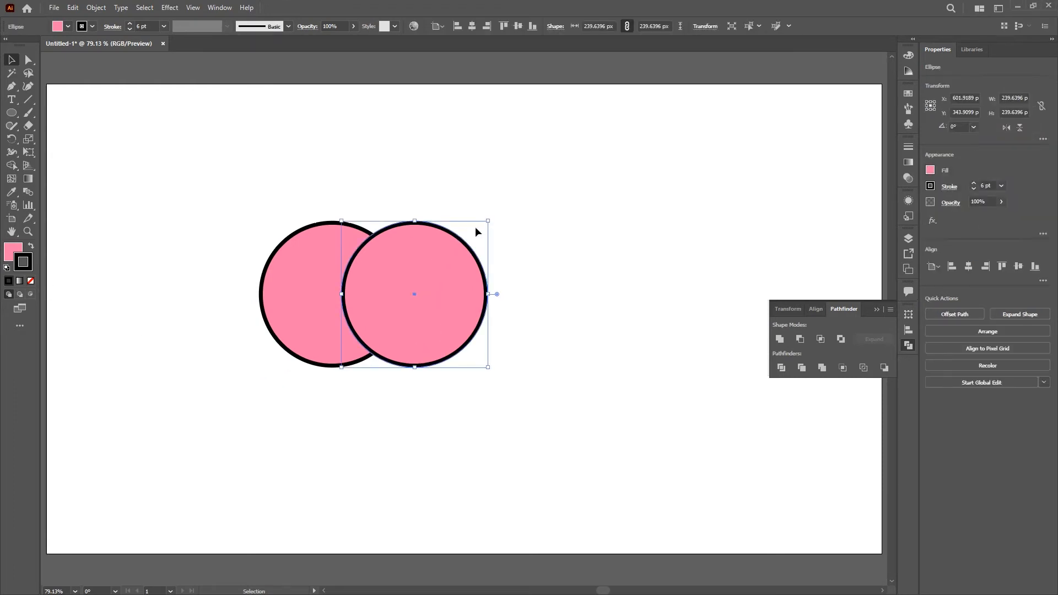
drag(484, 220, 458, 216)
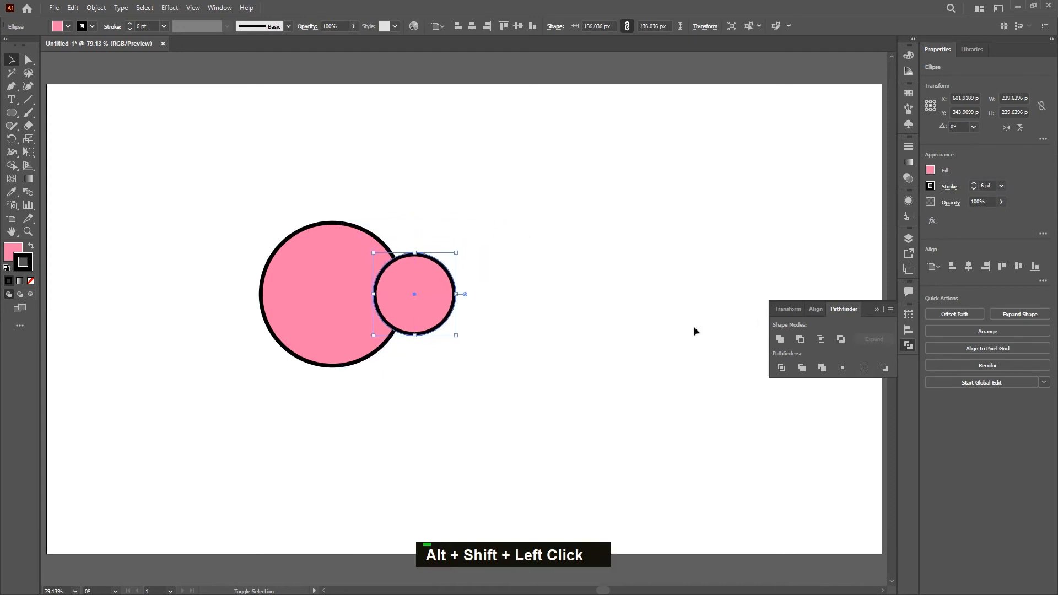
- Unite the large and small circles with Pathfinder and shift the merged shape slightly to the right
drag(250, 176, 540, 402)
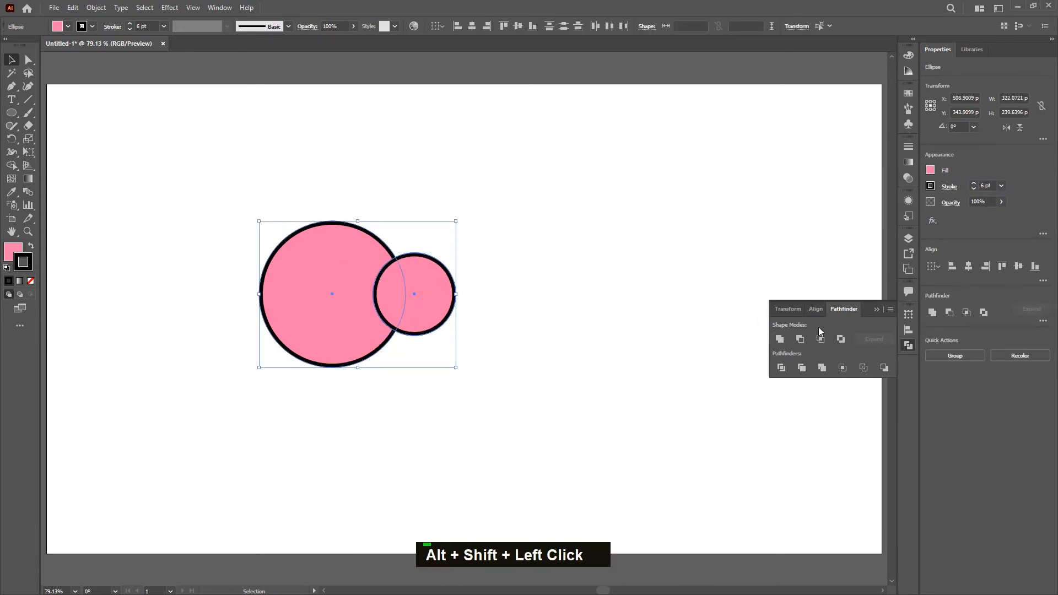
click(780, 338)
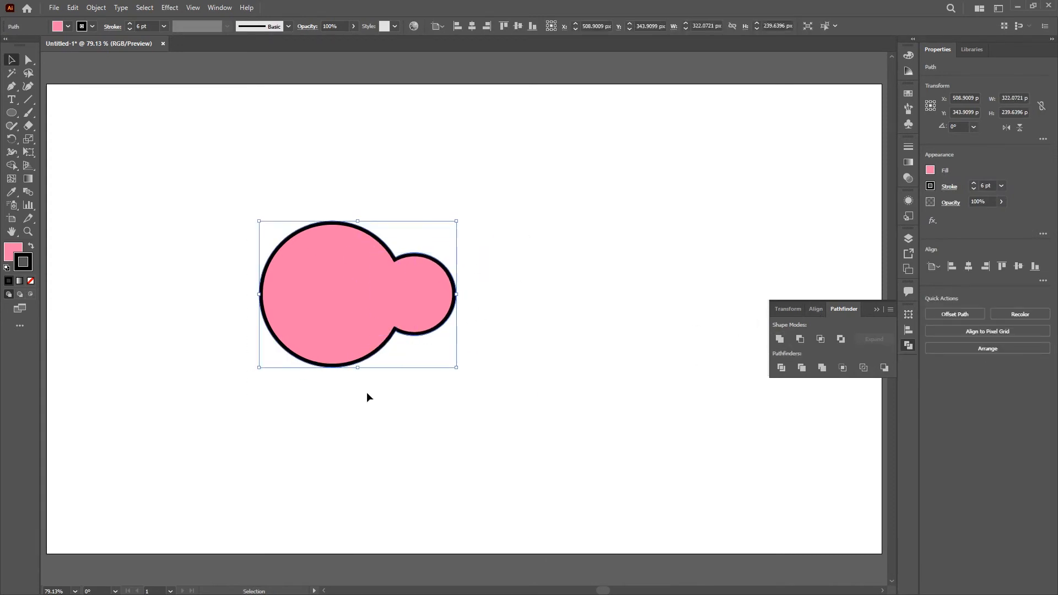
drag(330, 306, 421, 309)
click(616, 359)
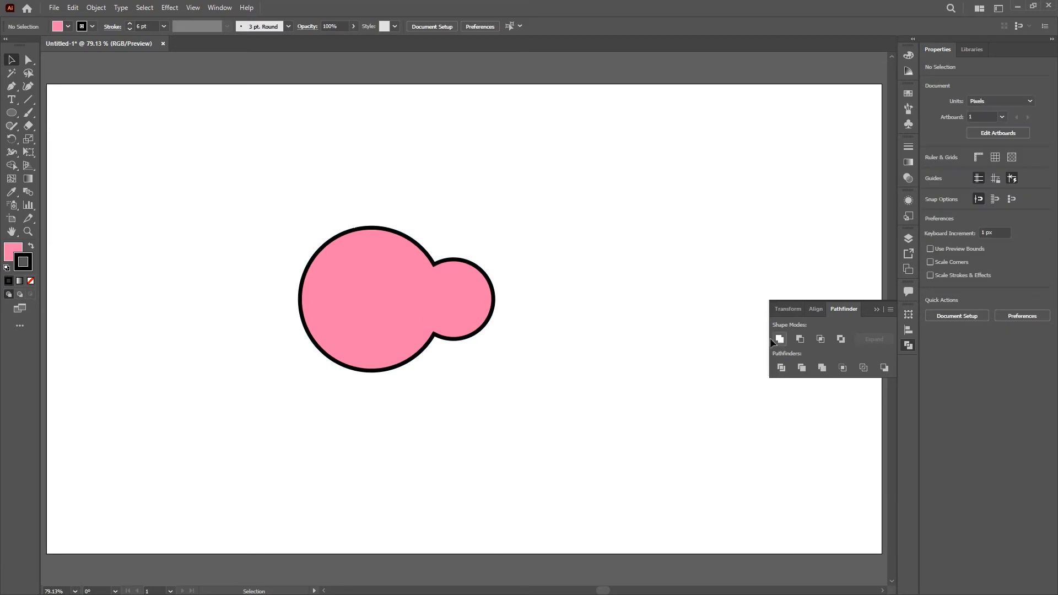
- Draw a circle about 110 px in diameter inside the merged shape's large lobe and fill it with blue
click(11, 112)
drag(369, 297, 404, 329)
click(67, 27)
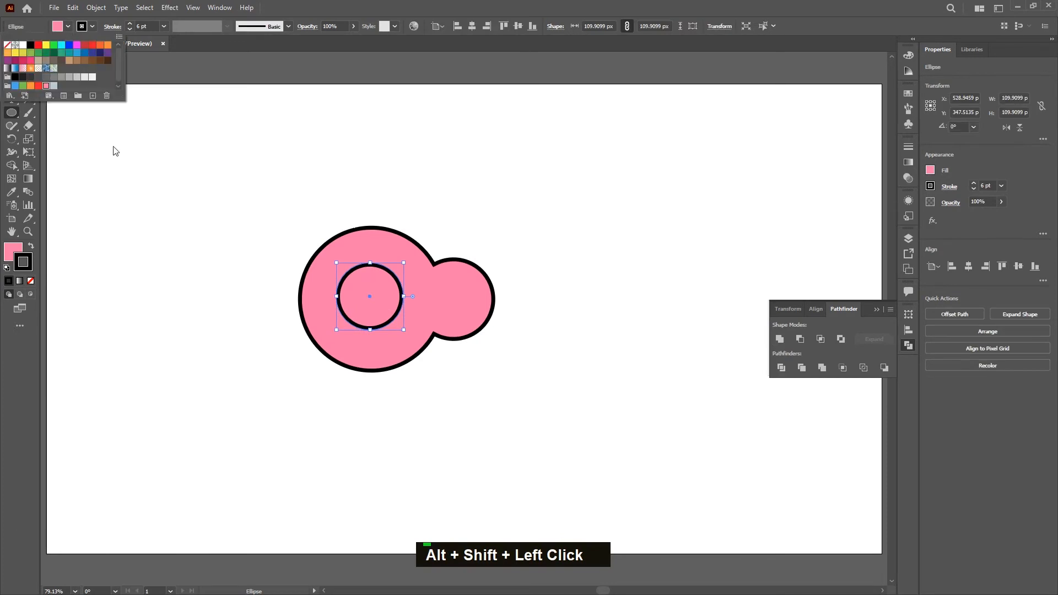
click(93, 77)
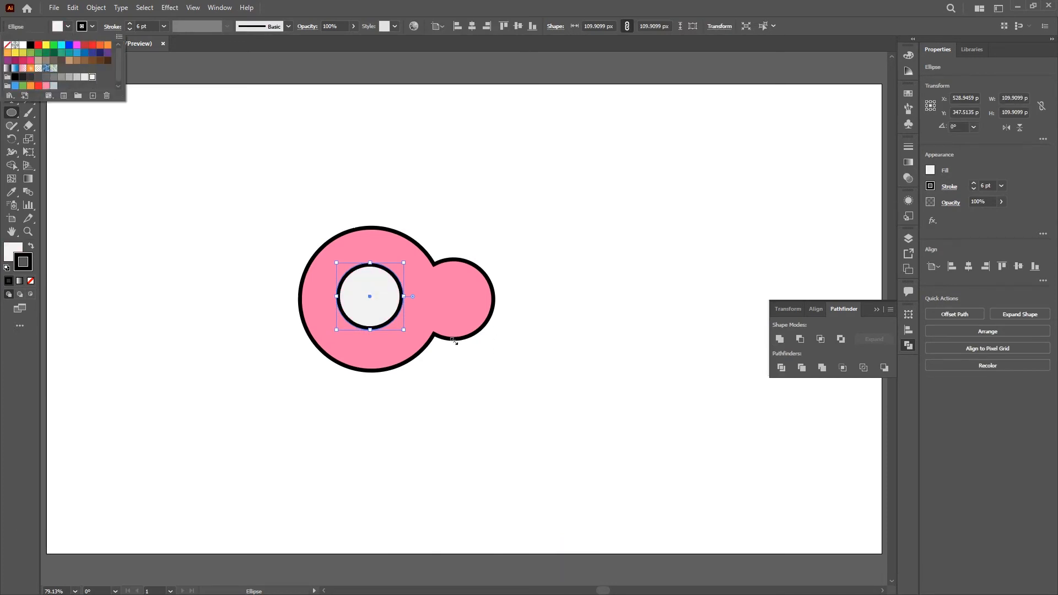
click(69, 45)
- Center the blue circle in the large lobe and subtract it from the merged shape with Minus Front
key(v)
drag(375, 300, 379, 302)
drag(267, 208, 430, 388)
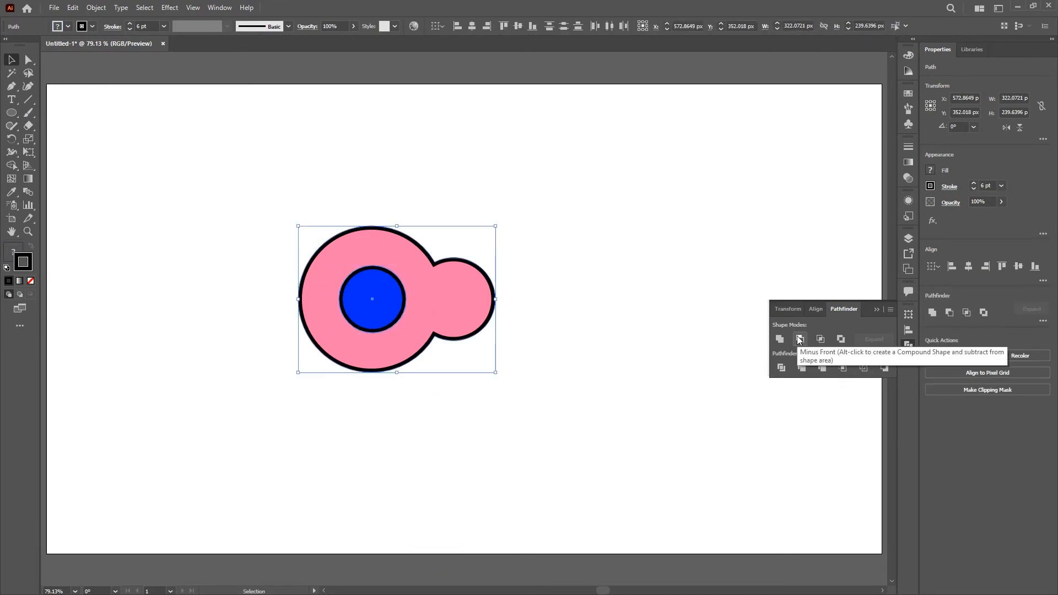
click(212, 324)
mouse_move(377, 311)
mouse_down()
mouse_move(474, 309)
mouse_move(375, 312)
mouse_up()
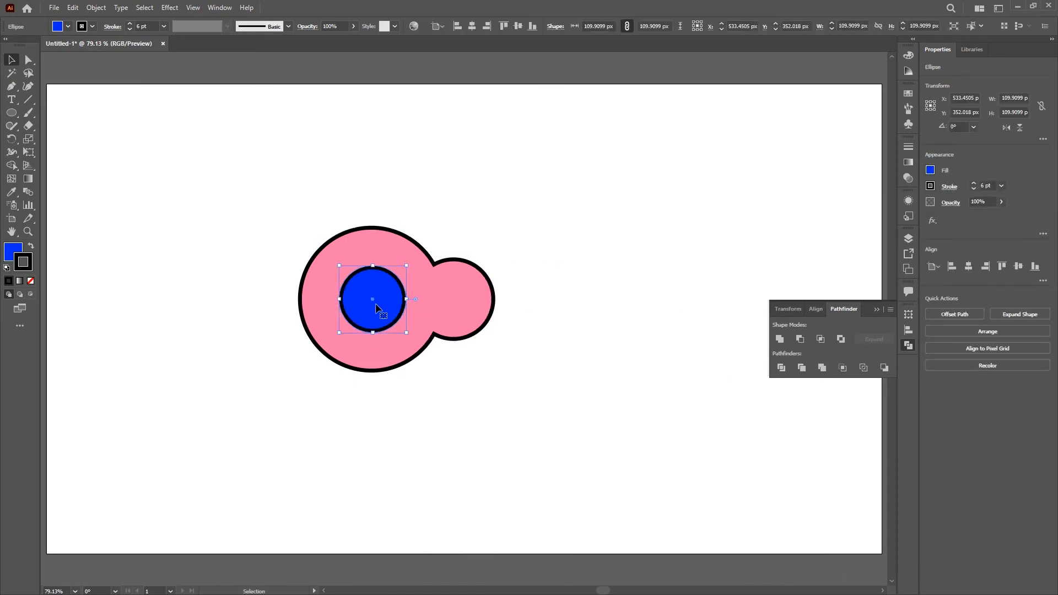
drag(237, 226, 477, 394)
click(802, 338)
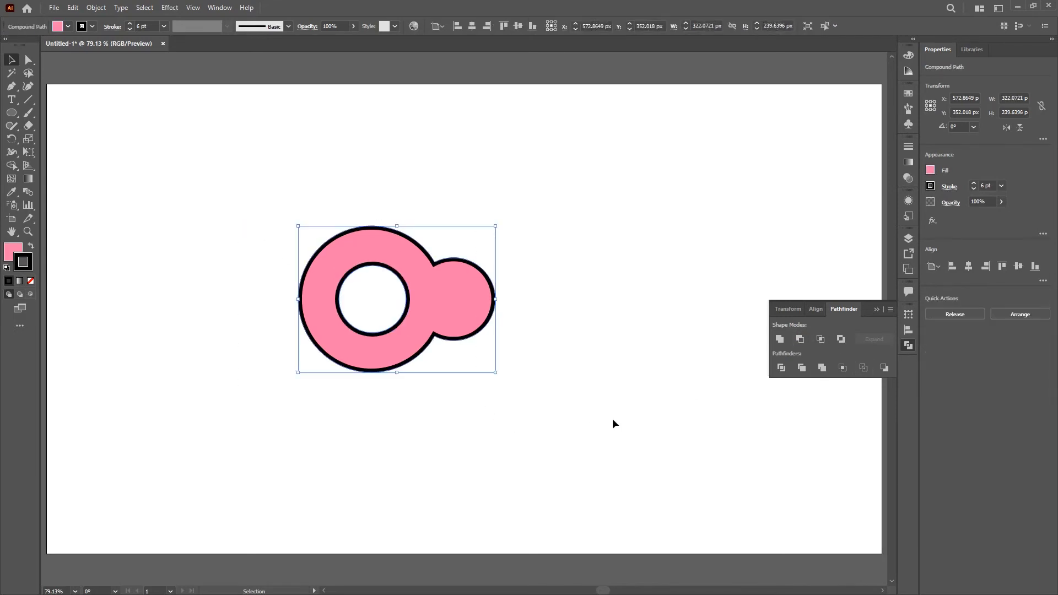
click(612, 418)
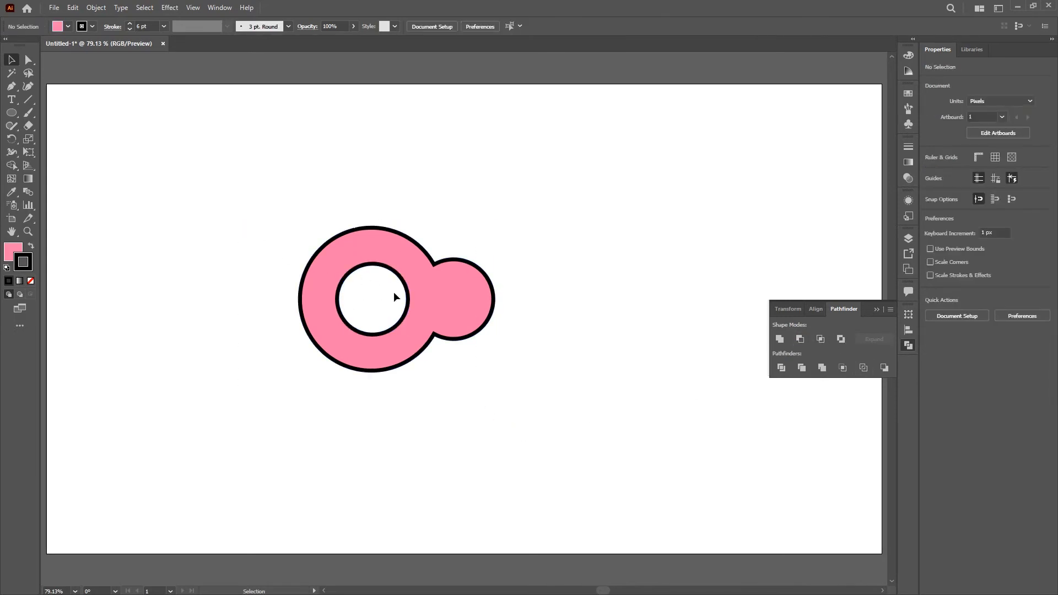
- Shift the cut-out shape left and draw a rectangle about 135 × 283 px overlapping its small lobe's lower right
mouse_move(466, 298)
mouse_down()
mouse_move(498, 361)
mouse_move(507, 279)
mouse_move(420, 288)
mouse_move(448, 303)
mouse_up()
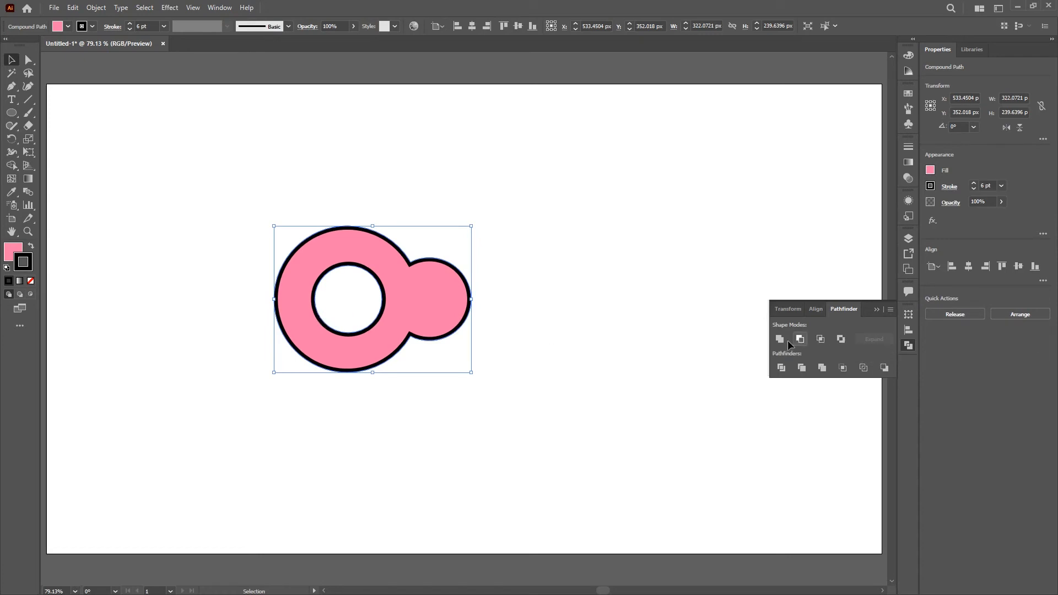
right_click(11, 113)
click(59, 113)
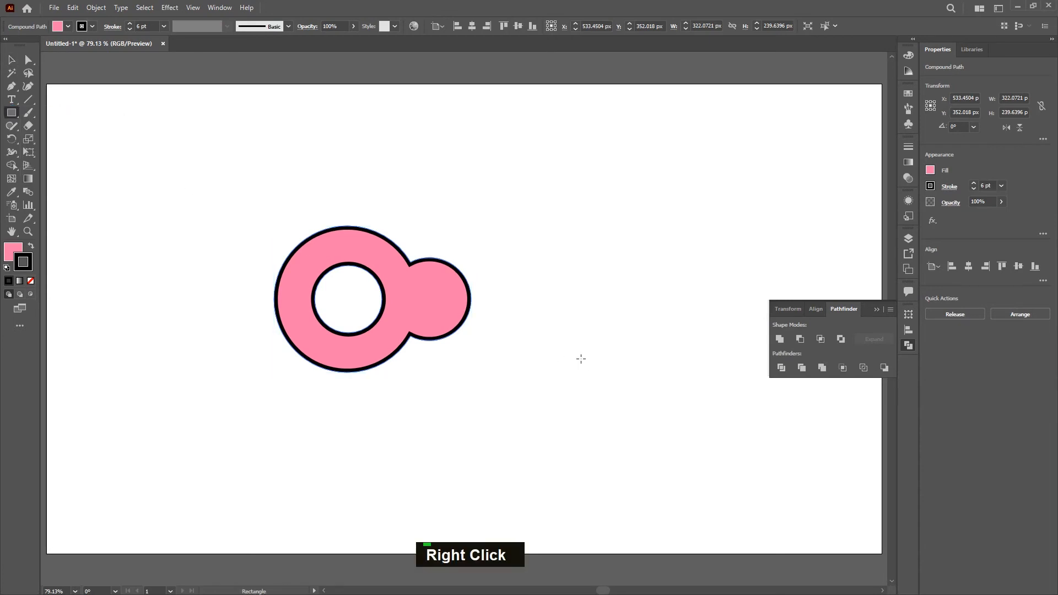
drag(514, 319, 431, 492)
drag(473, 404, 478, 387)
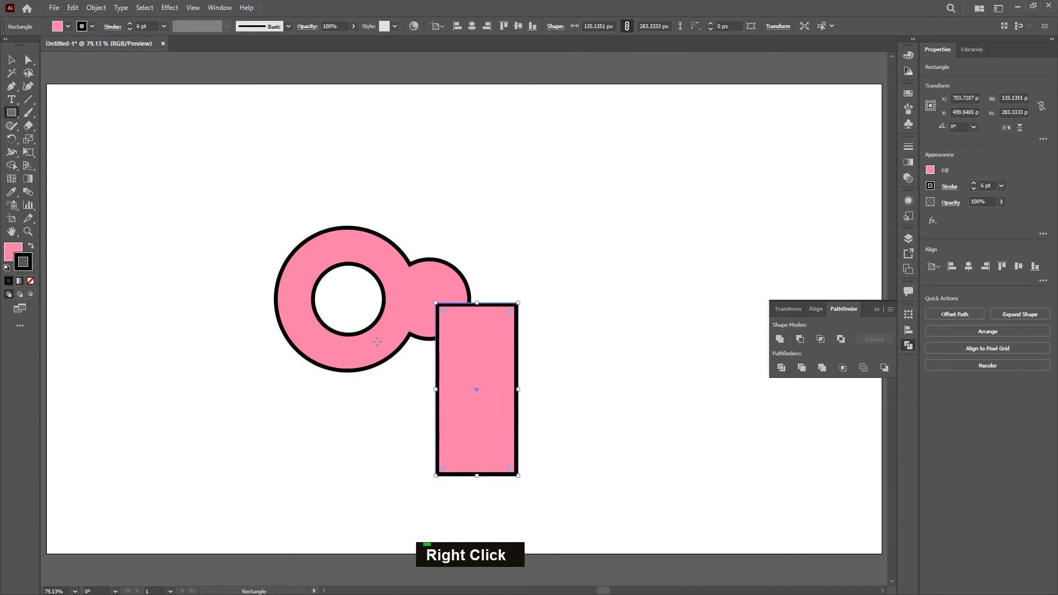
- Try the Intersect shape mode on the cut-out shape and the rectangle, and undo it
key(v)
drag(291, 186, 464, 426)
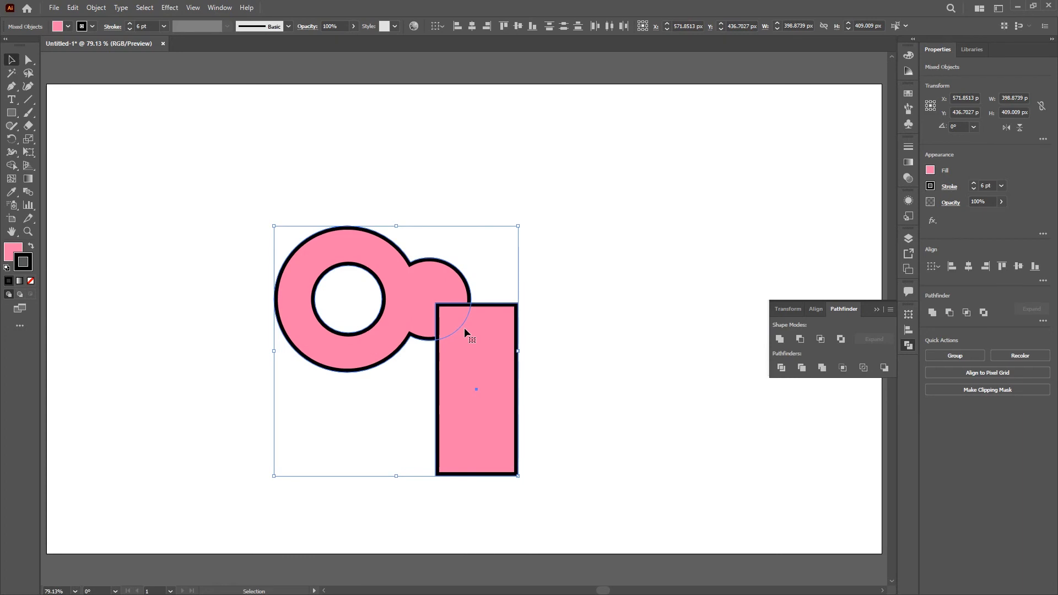
click(820, 339)
double_click(465, 361)
drag(390, 274, 503, 391)
drag(399, 267, 527, 399)
drag(349, 243, 526, 420)
key(ctrl)
key(ctrl+z)
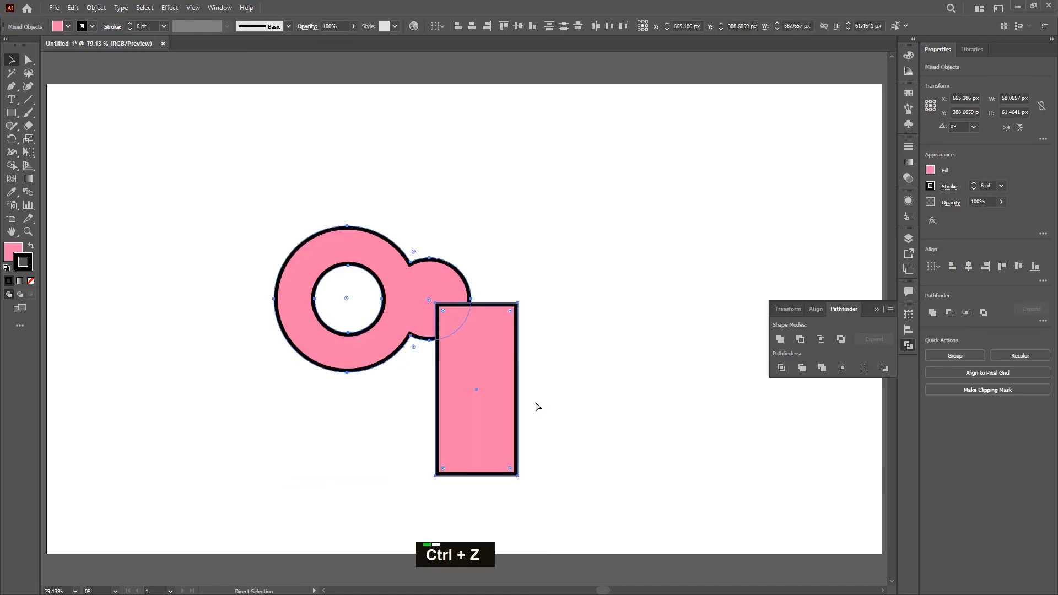
key(ctrl+z)
click(647, 432)
- Exclude the overlap between the cut-out shape and the rectangle with Pathfinder, and shift the resulting artwork slightly up and right
drag(645, 451, 269, 208)
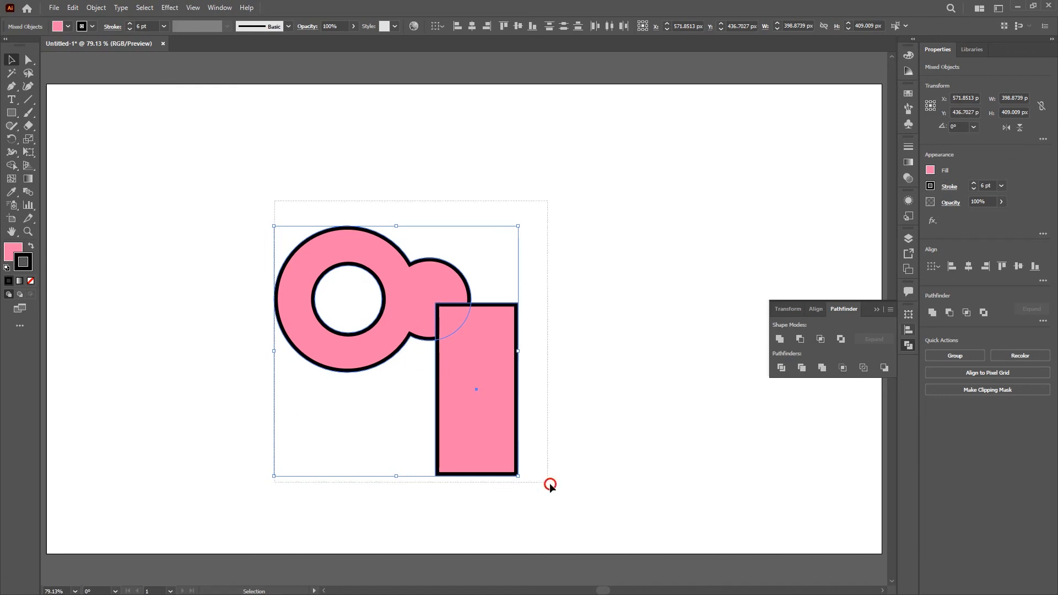
click(840, 339)
click(620, 360)
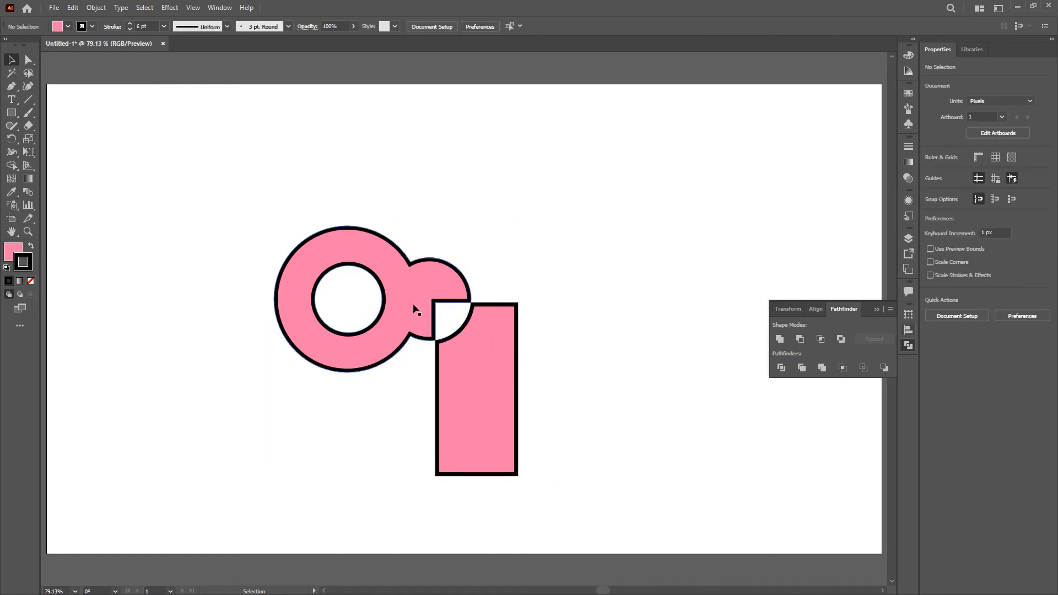
drag(486, 333, 578, 394)
key(ctrl+z)
click(609, 401)
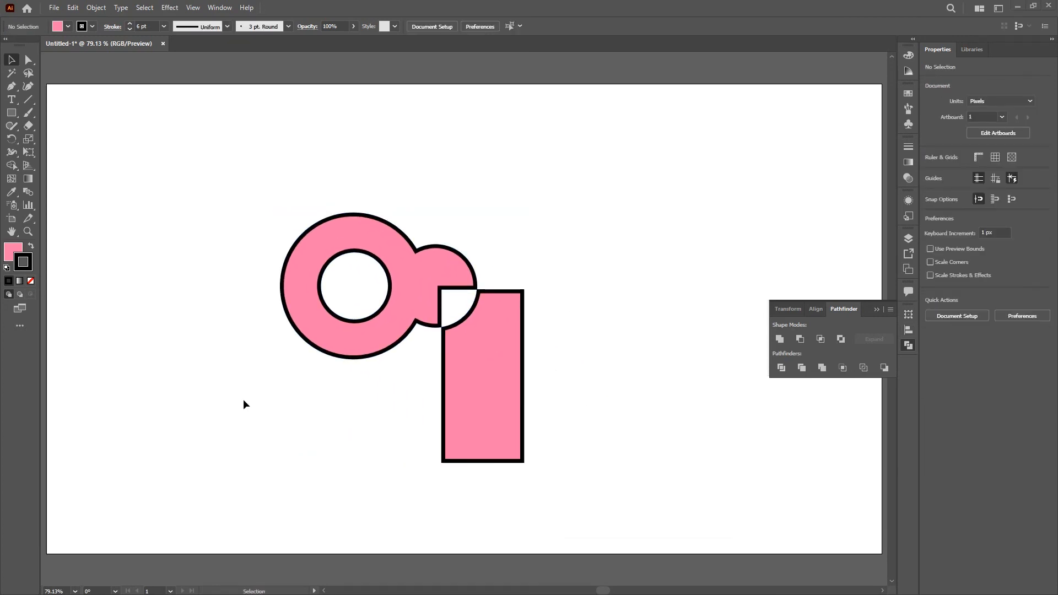